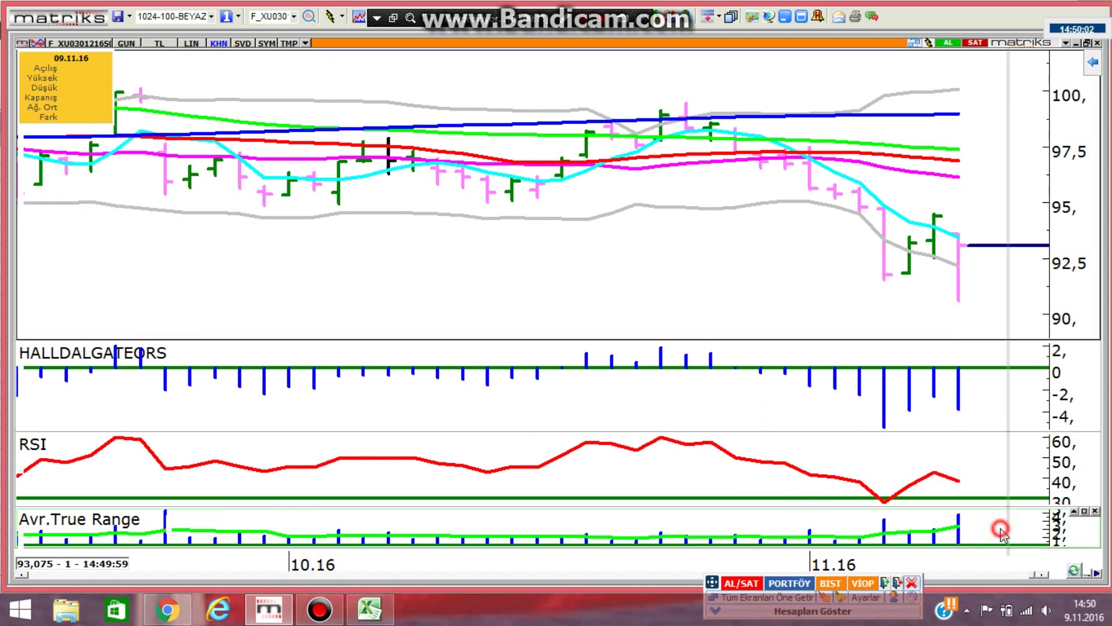
Remove the Avr.True Range indicator pane from the F_XU0301216 chart.
{"action": "left_click", "coordinate": [1096, 511]}
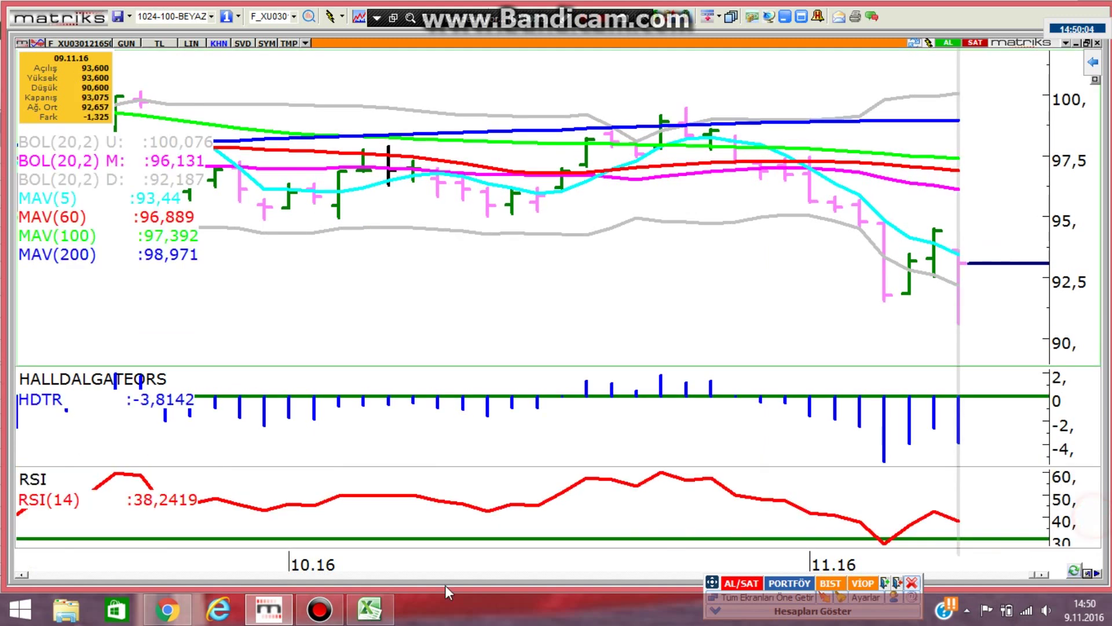
Switch to the Excel workbook and examine the monthly X30YVADE support levels in cells P9 and P10.
{"action": "left_click", "coordinate": [369, 609]}
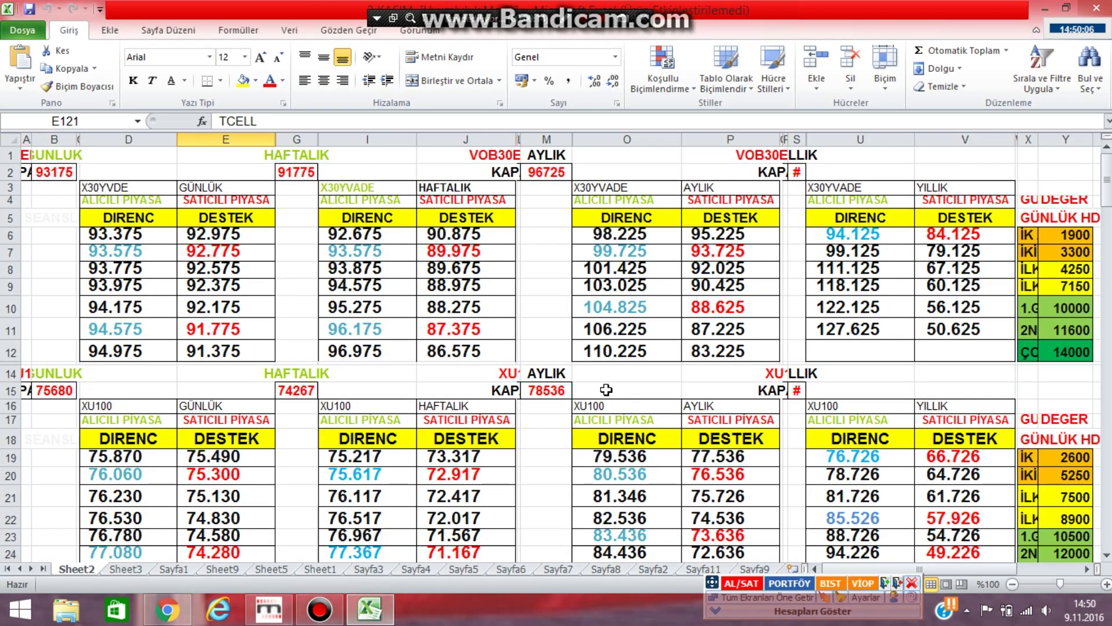
{"action": "left_click", "coordinate": [709, 289]}
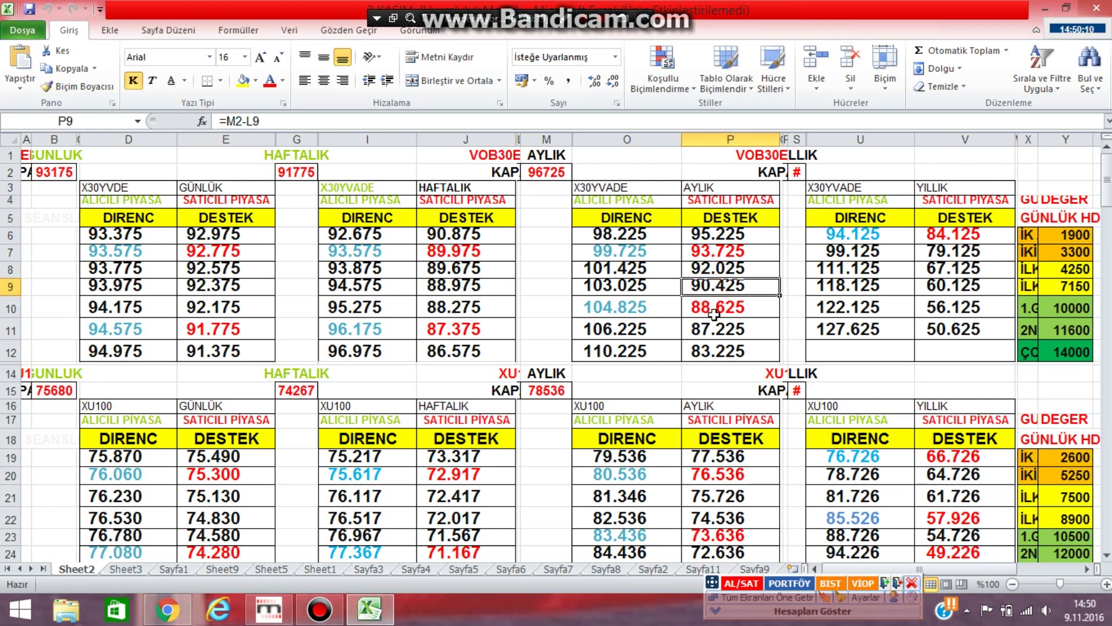
{"action": "left_click", "coordinate": [714, 307]}
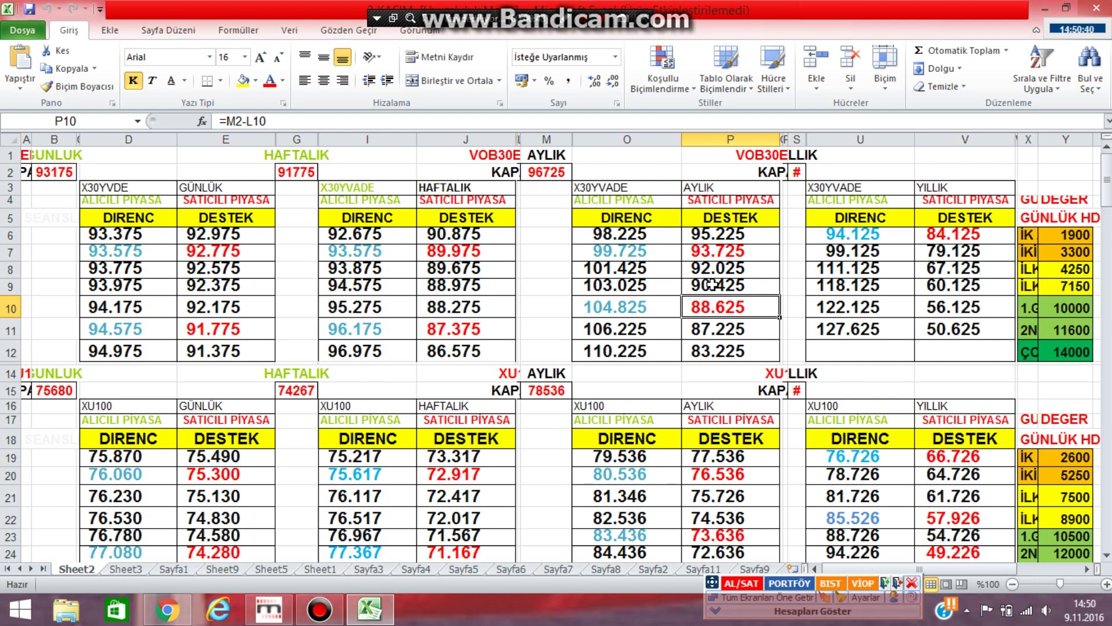
{"action": "left_click", "coordinate": [711, 284]}
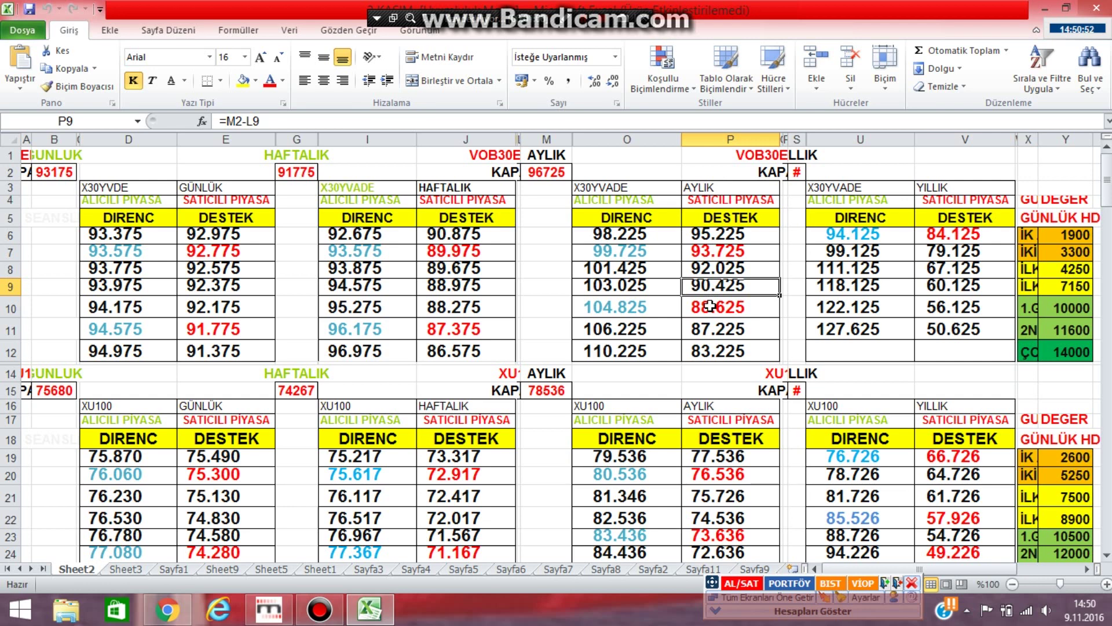
Check the daily chart in Matriks, then return to Excel and compare the HD values in Y7 and Y8 with monthly support P7.
{"action": "left_click", "coordinate": [268, 608]}
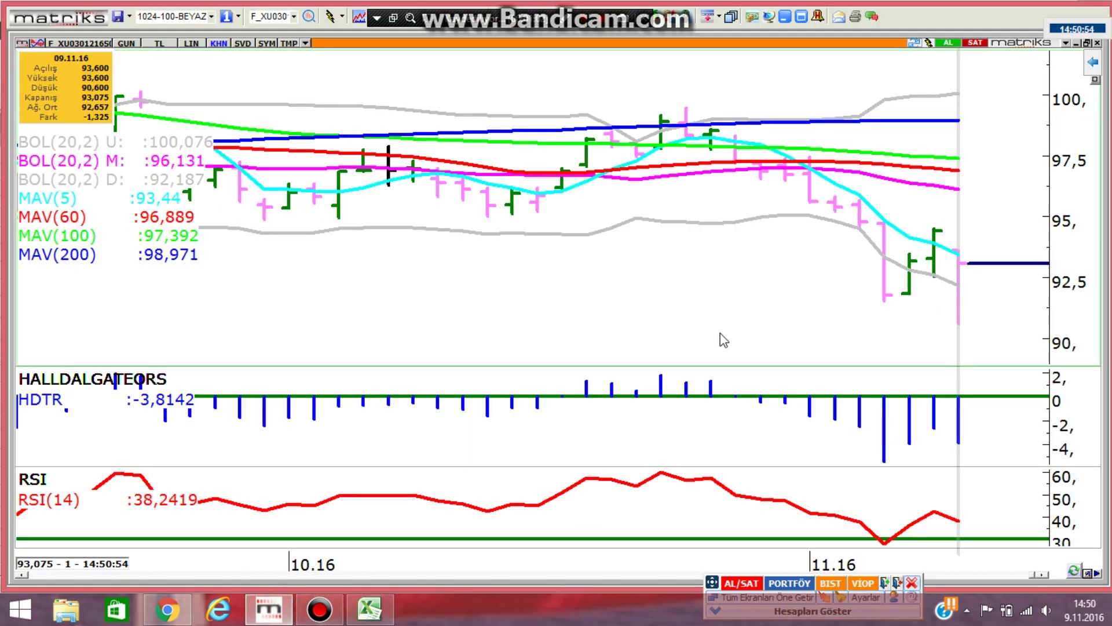
{"action": "left_click", "coordinate": [785, 20]}
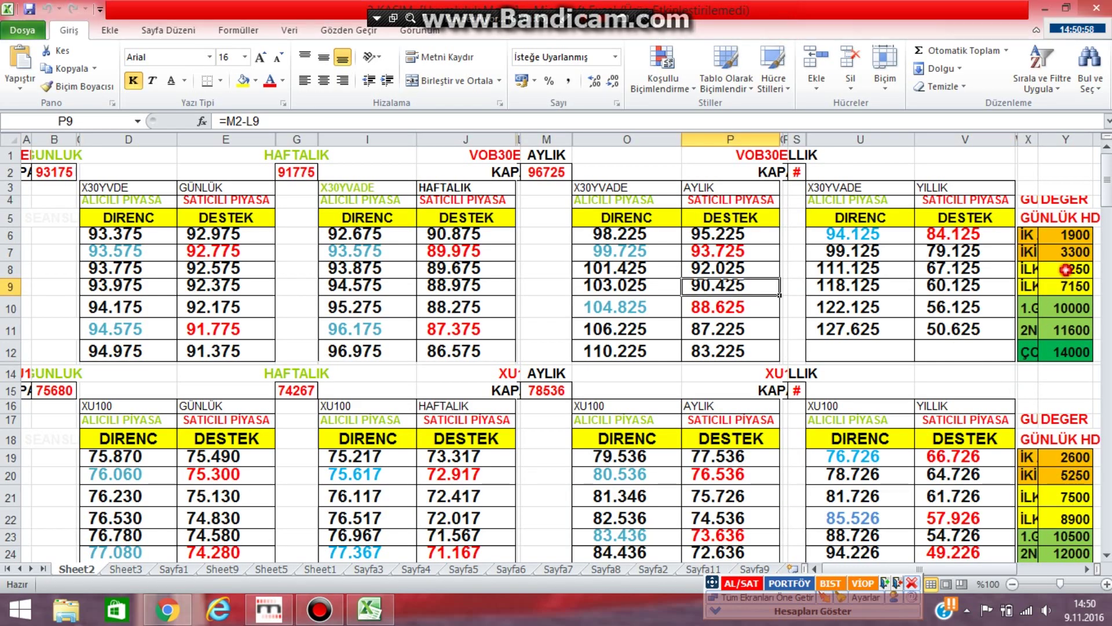
{"action": "left_click", "coordinate": [1065, 252]}
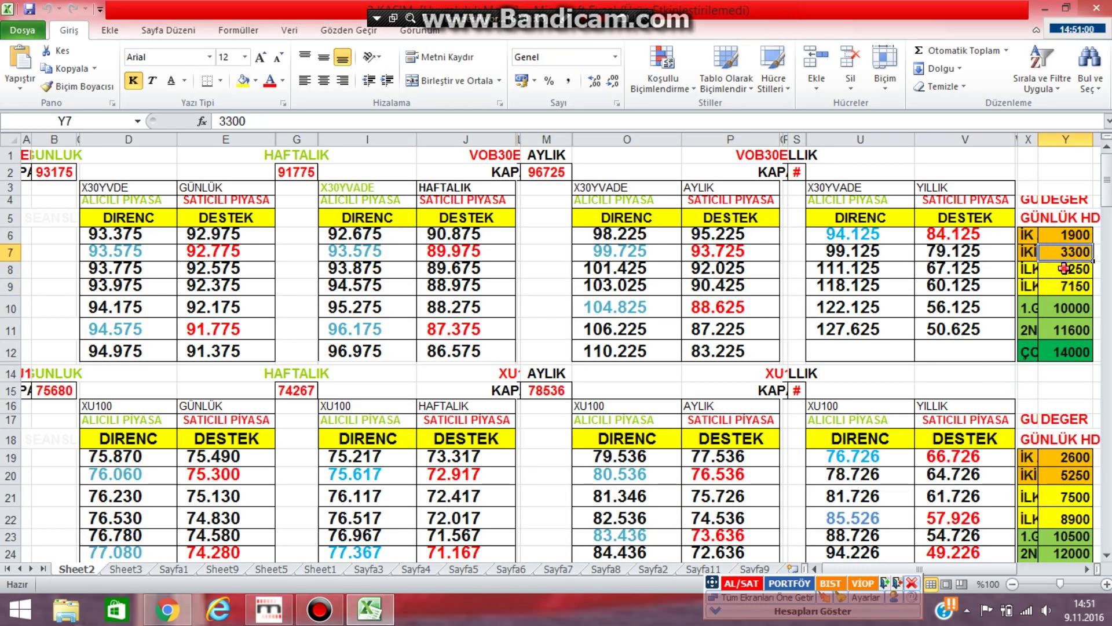
{"action": "left_click", "coordinate": [1063, 269]}
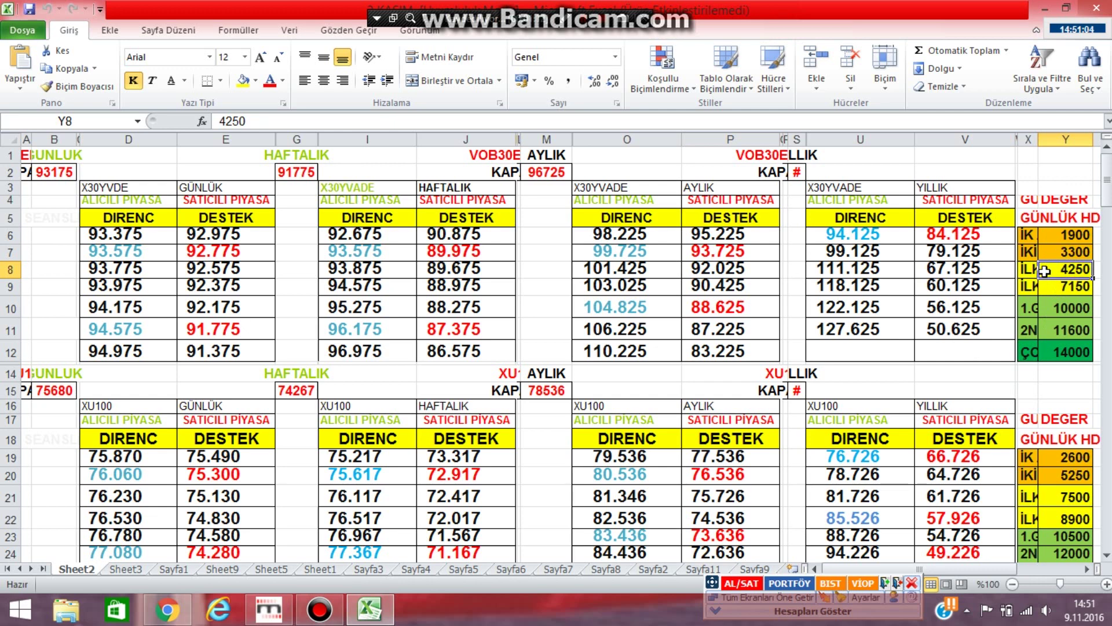
{"action": "left_click", "coordinate": [741, 250]}
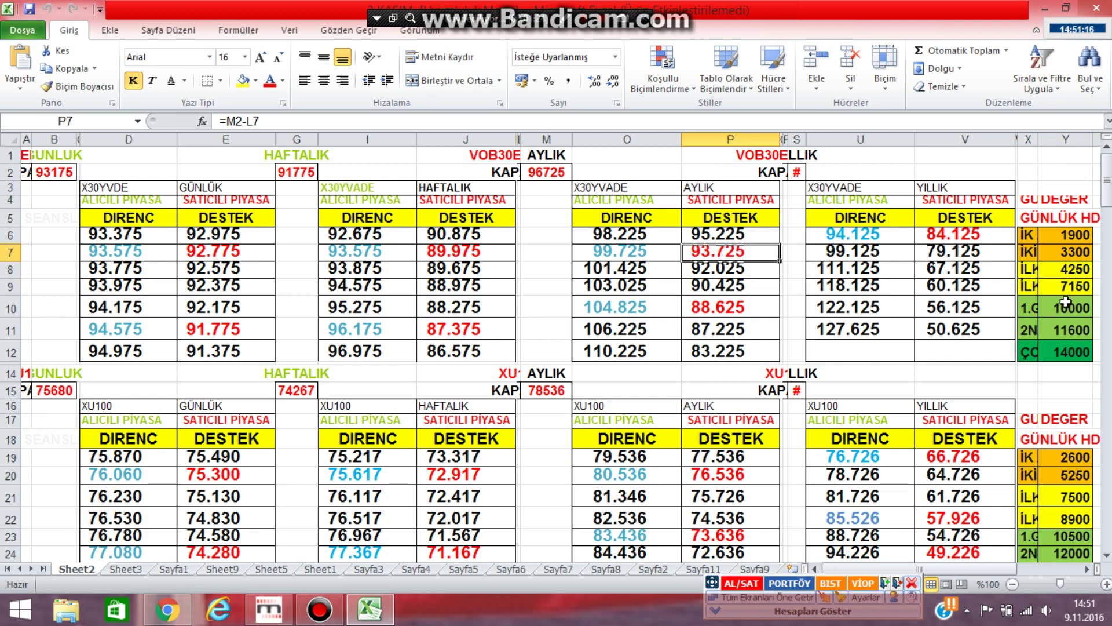
{"action": "left_click", "coordinate": [1072, 270]}
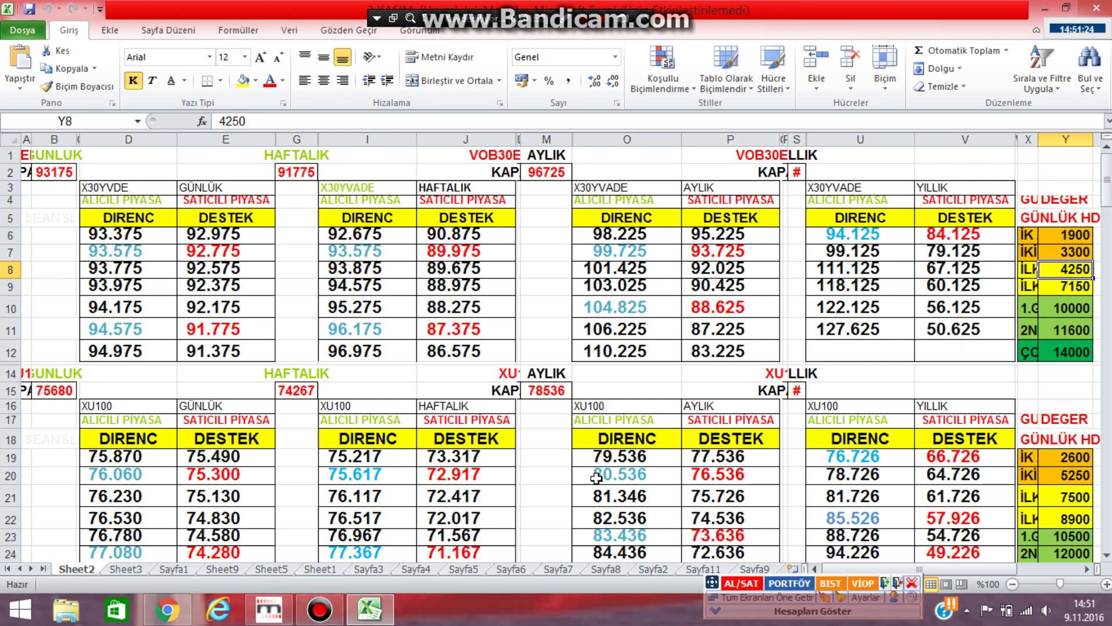
Examine the monthly X30YVADE support levels in cells P7 through P10.
{"action": "mouse_move", "coordinate": [280, 618]}
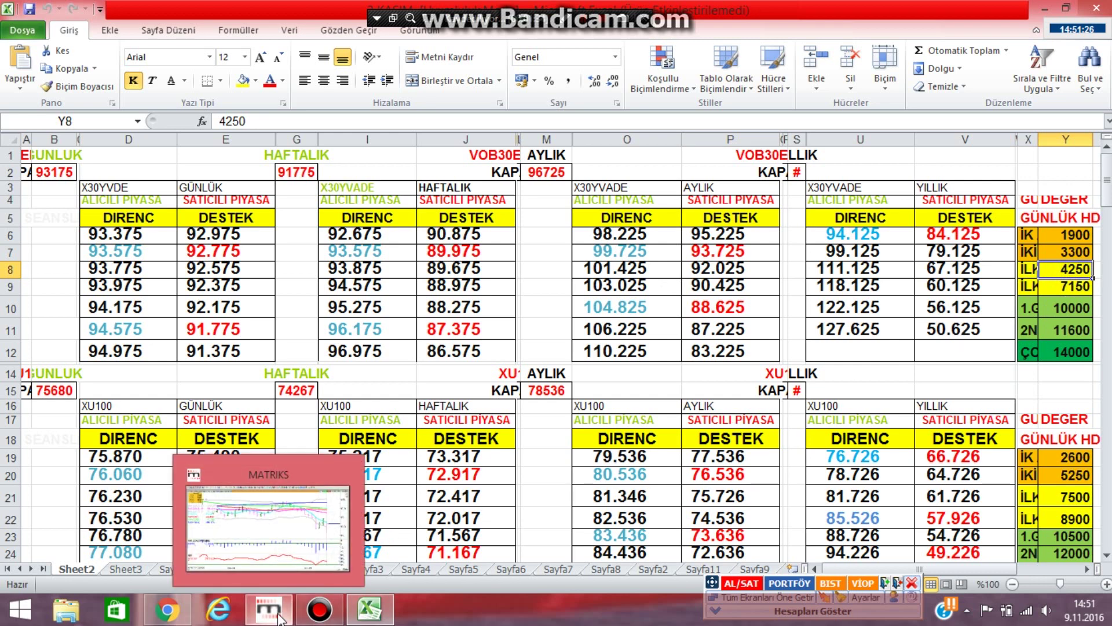
{"action": "left_click", "coordinate": [711, 270]}
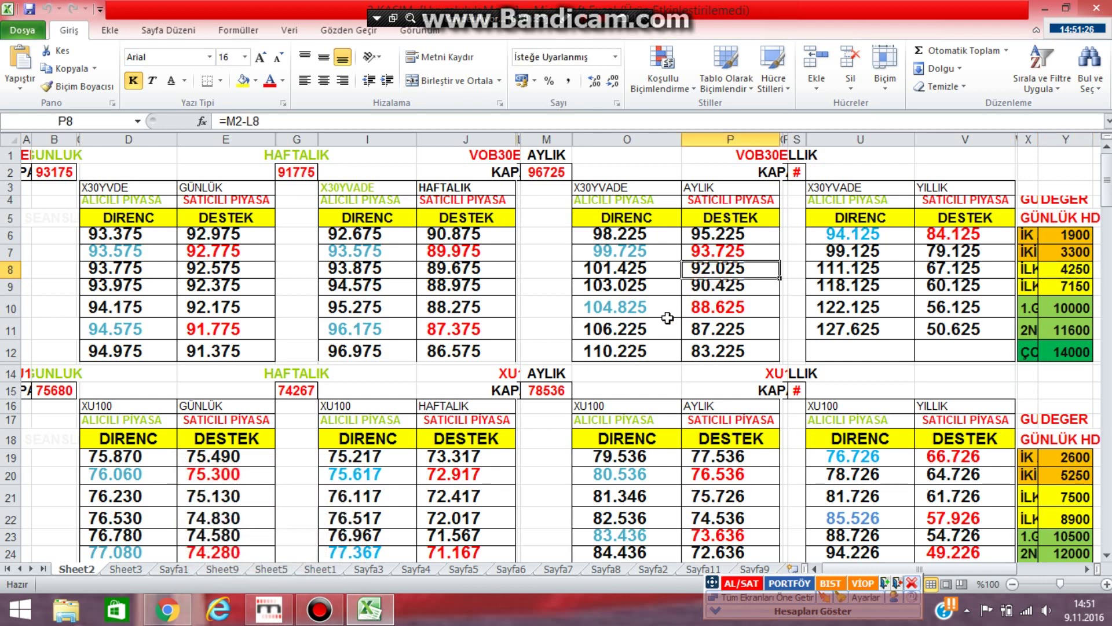
{"action": "left_click", "coordinate": [717, 251]}
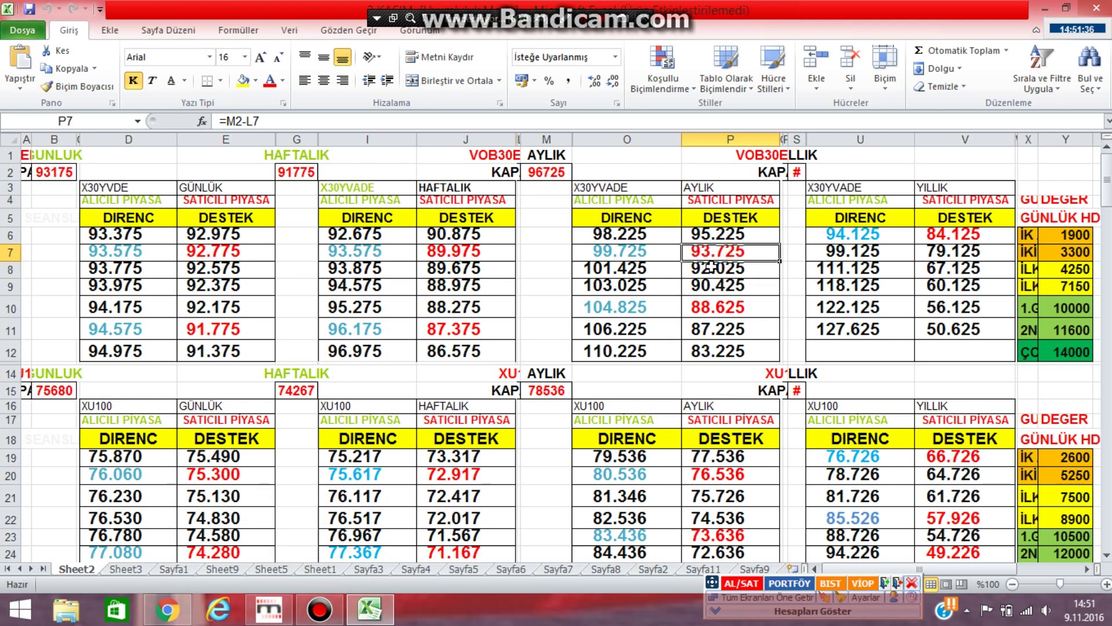
{"action": "left_click", "coordinate": [732, 287]}
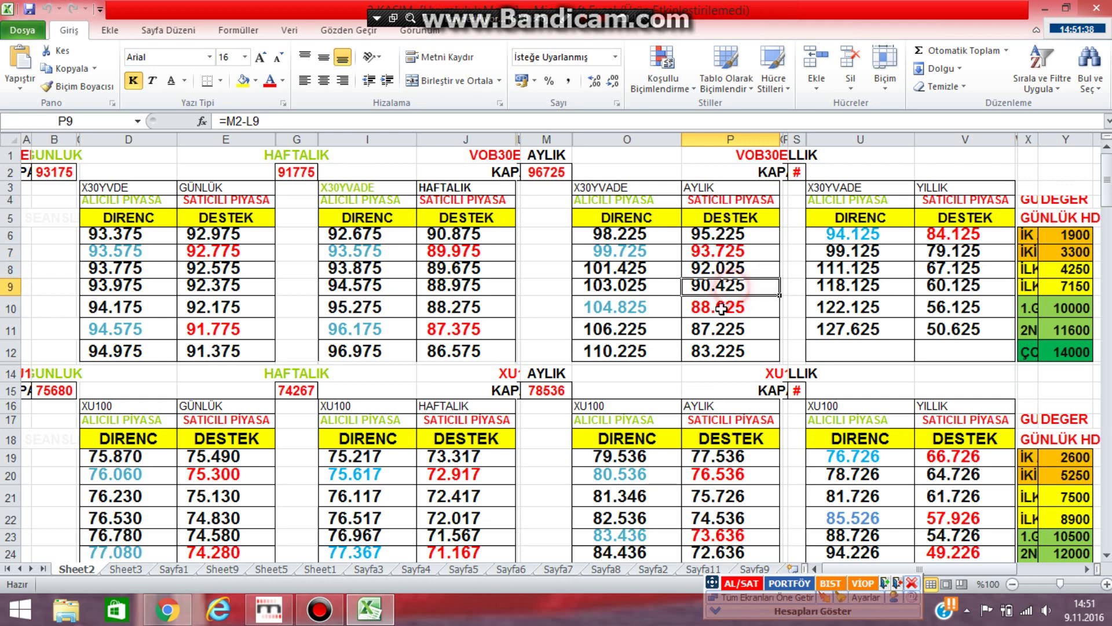
{"action": "left_click", "coordinate": [722, 308]}
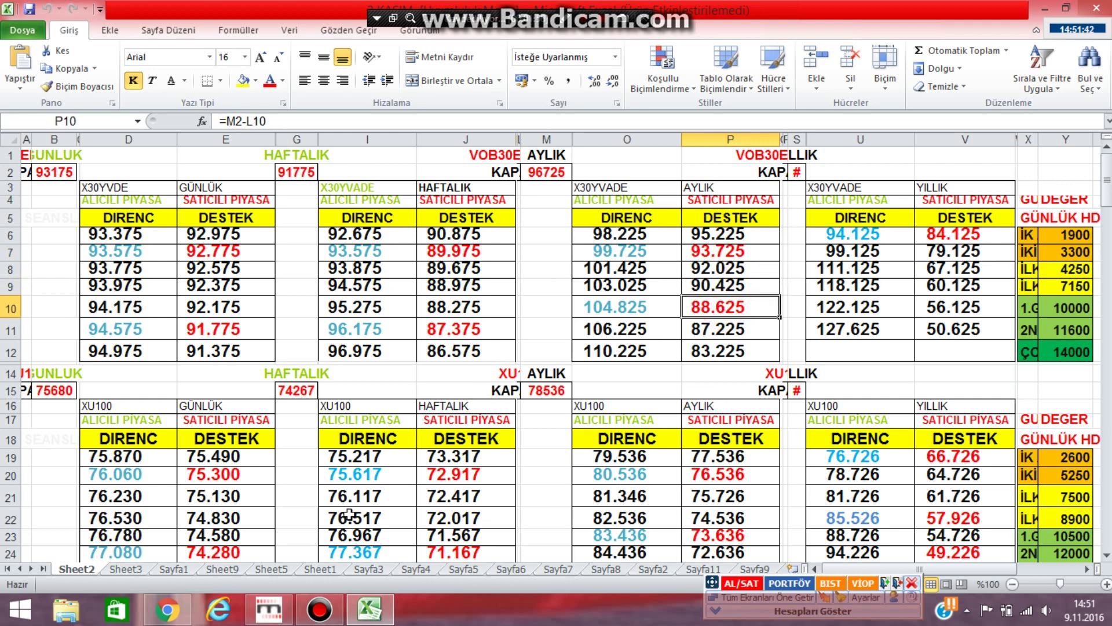
Switch to Matriks and examine the latest daily bars of the F_XU0301216 chart against the moving averages and Bollinger bands.
{"action": "left_click", "coordinate": [270, 609]}
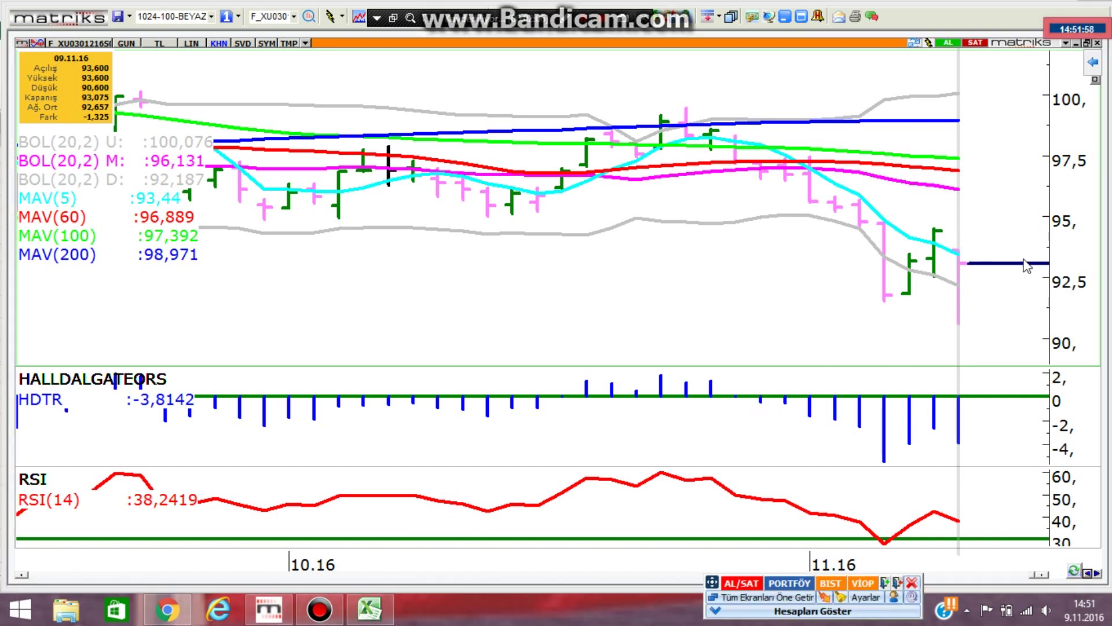
{"action": "left_click", "coordinate": [994, 233]}
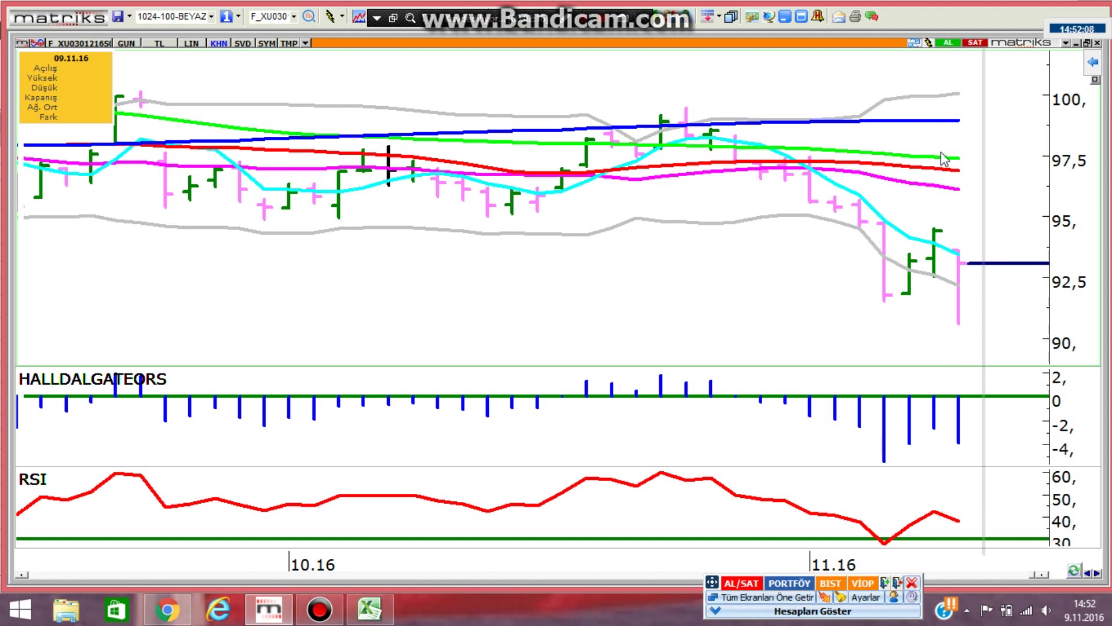
{"action": "left_click", "coordinate": [956, 132]}
{"action": "scroll", "coordinate": [959, 138], "scroll_direction": "up", "scroll_amount": 3}
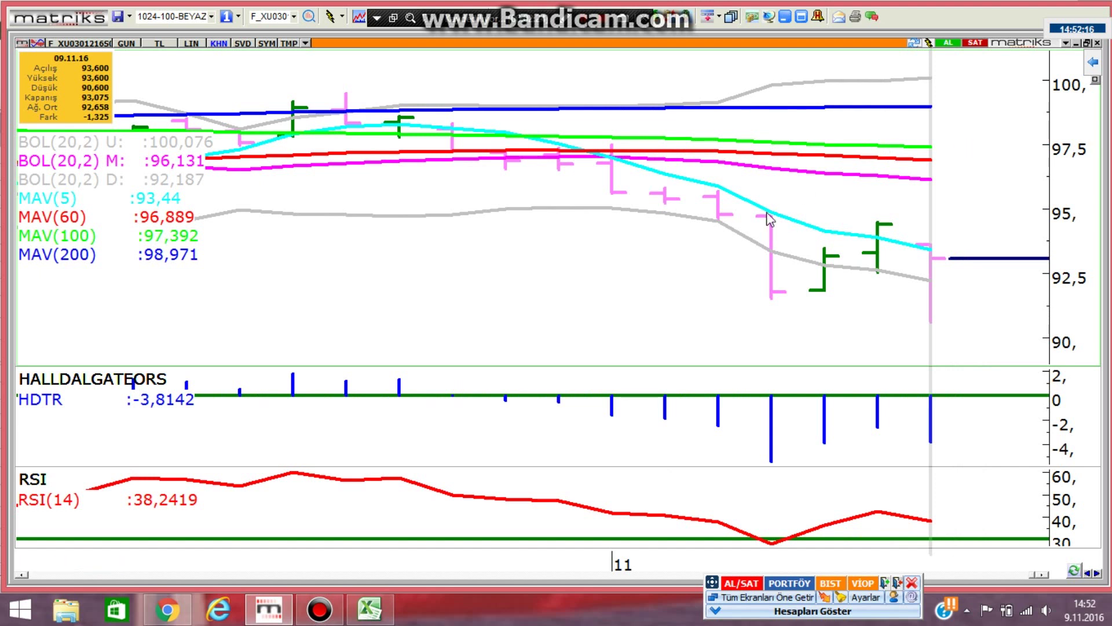
{"action": "mouse_move", "coordinate": [740, 217]}
{"action": "mouse_move", "coordinate": [795, 267]}
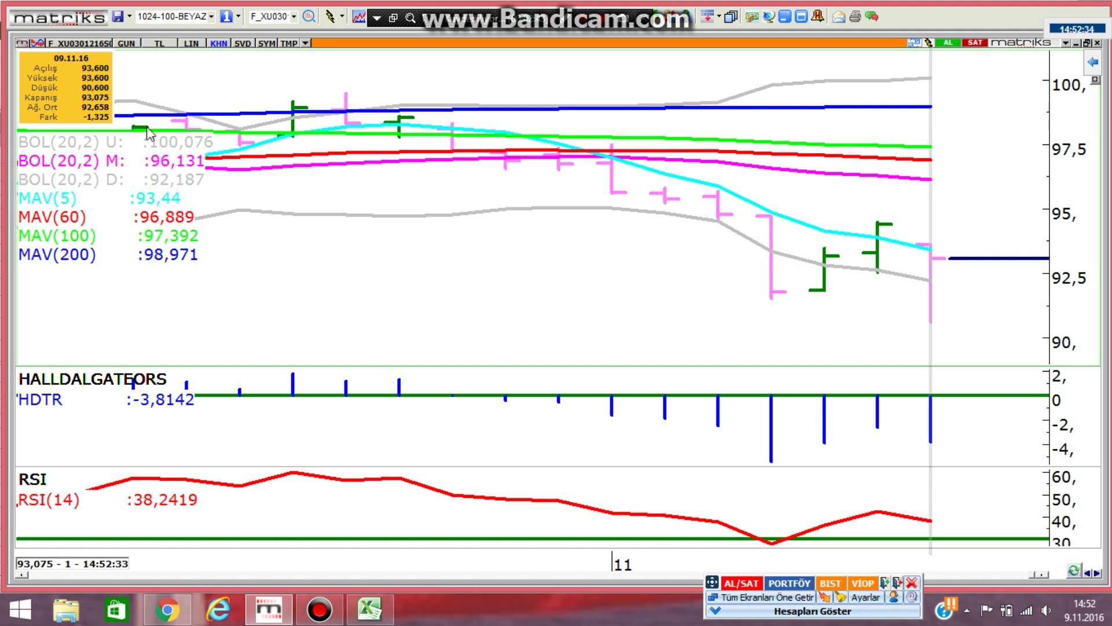
Try the Seans(240) period on the chart, and set the period to 60 Dk.
{"action": "left_click", "coordinate": [132, 47]}
{"action": "left_click", "coordinate": [165, 248]}
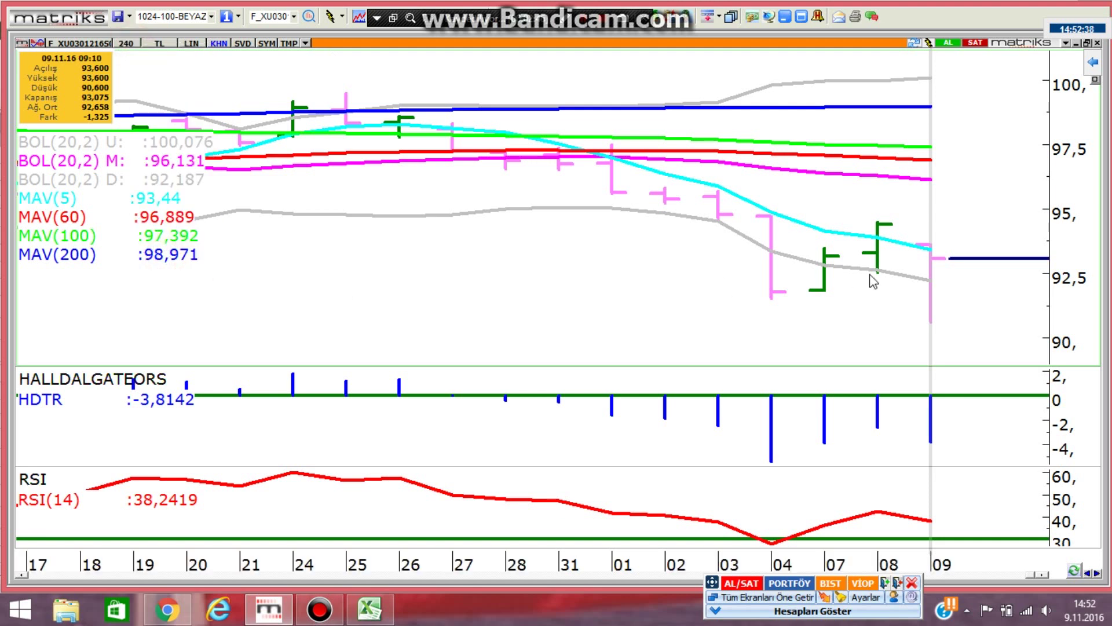
{"action": "left_click", "coordinate": [129, 46]}
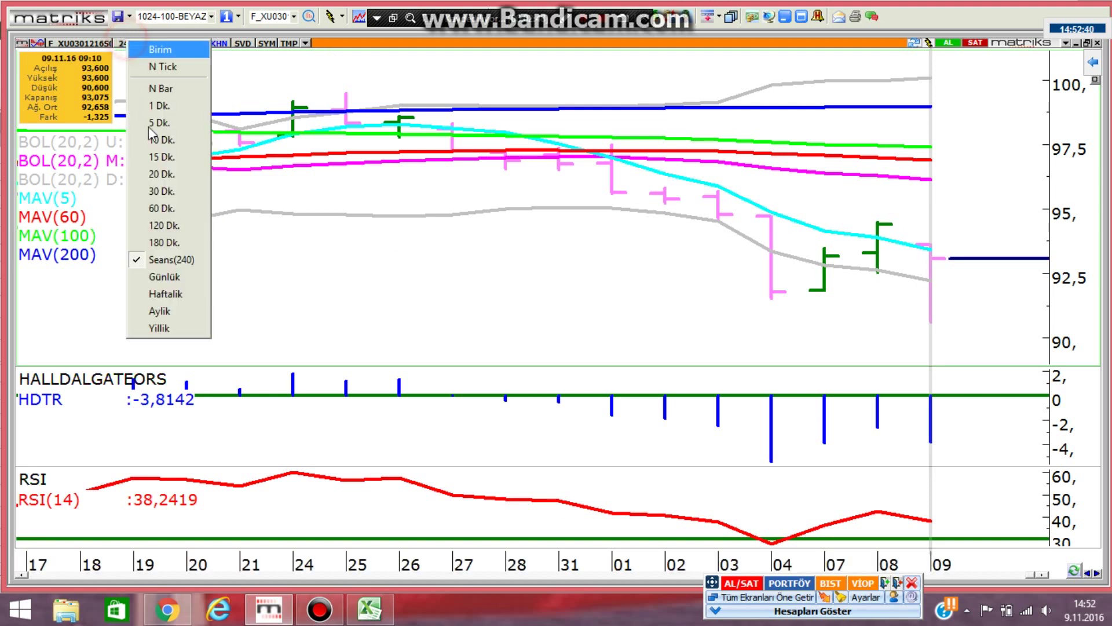
{"action": "left_click", "coordinate": [162, 208]}
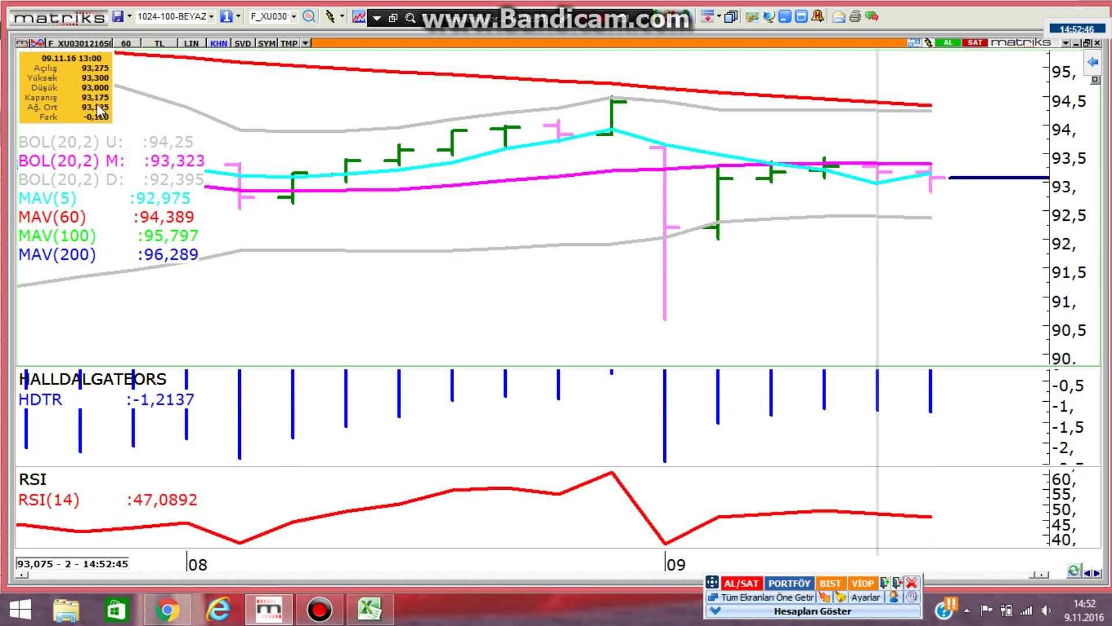
Compare the daily closing value in Excel cell B2 with the 13:00 bar's close on the Matriks hourly chart.
{"action": "left_click", "coordinate": [785, 19]}
{"action": "left_click", "coordinate": [57, 186]}
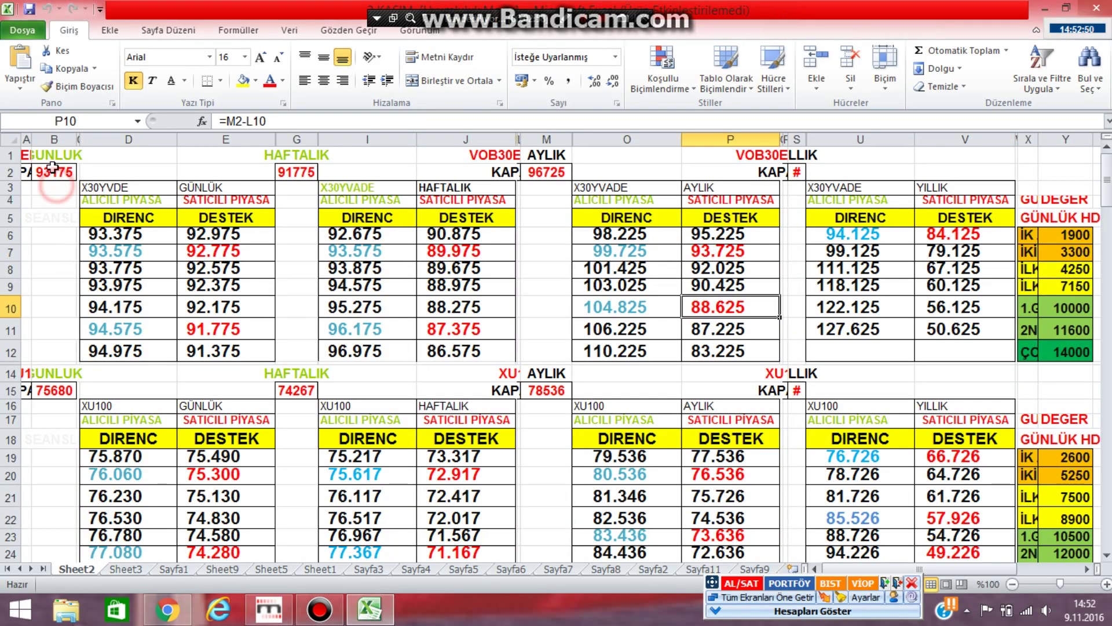
{"action": "left_click", "coordinate": [56, 173]}
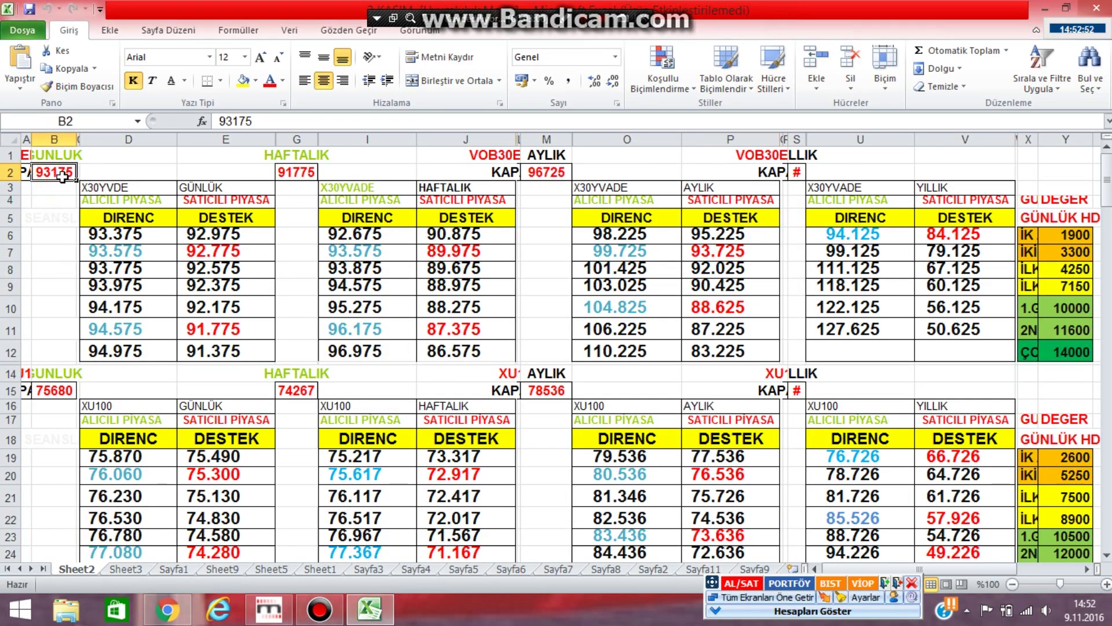
{"action": "left_click", "coordinate": [271, 611]}
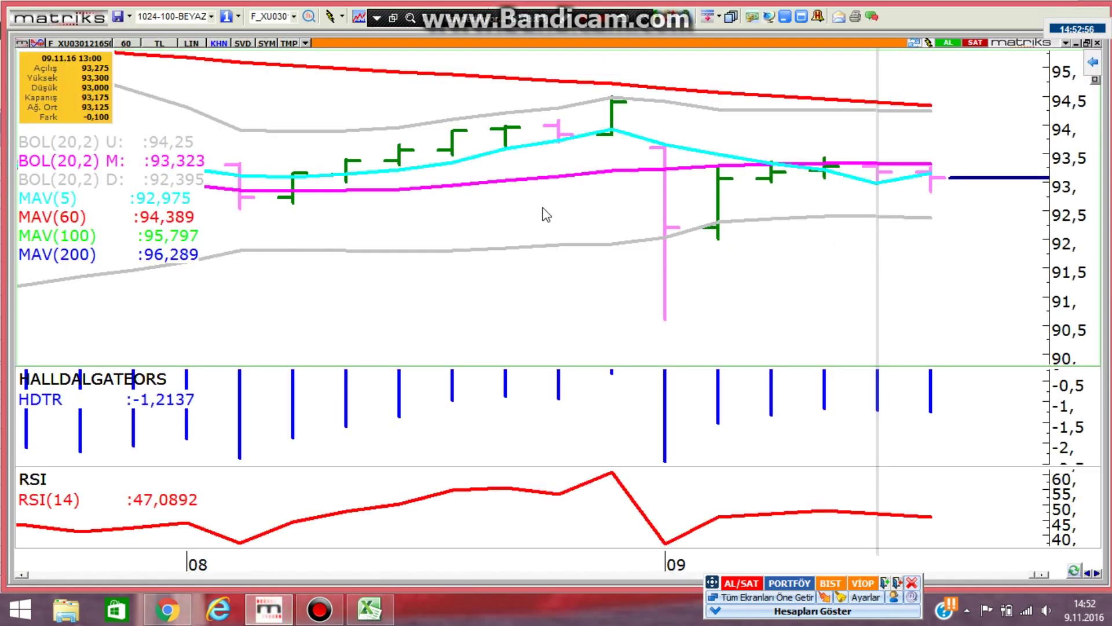
Return to Excel and examine the daily X30YVDE resistance levels in D6 and D7 and the support level in E7.
{"action": "left_click", "coordinate": [784, 19]}
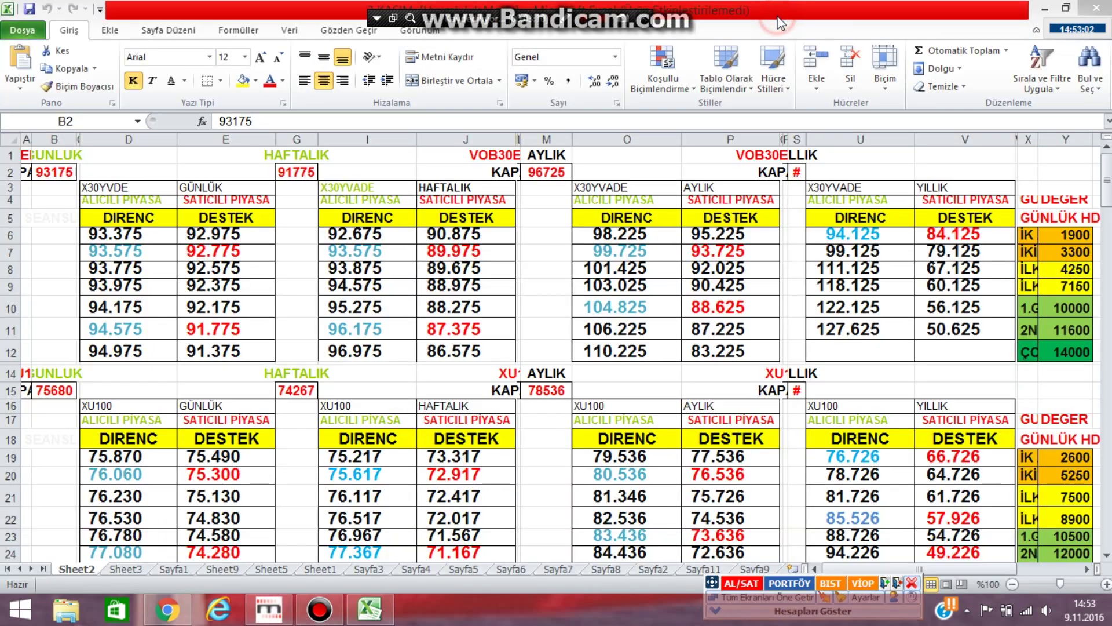
{"action": "left_click", "coordinate": [141, 235]}
{"action": "left_click", "coordinate": [141, 252]}
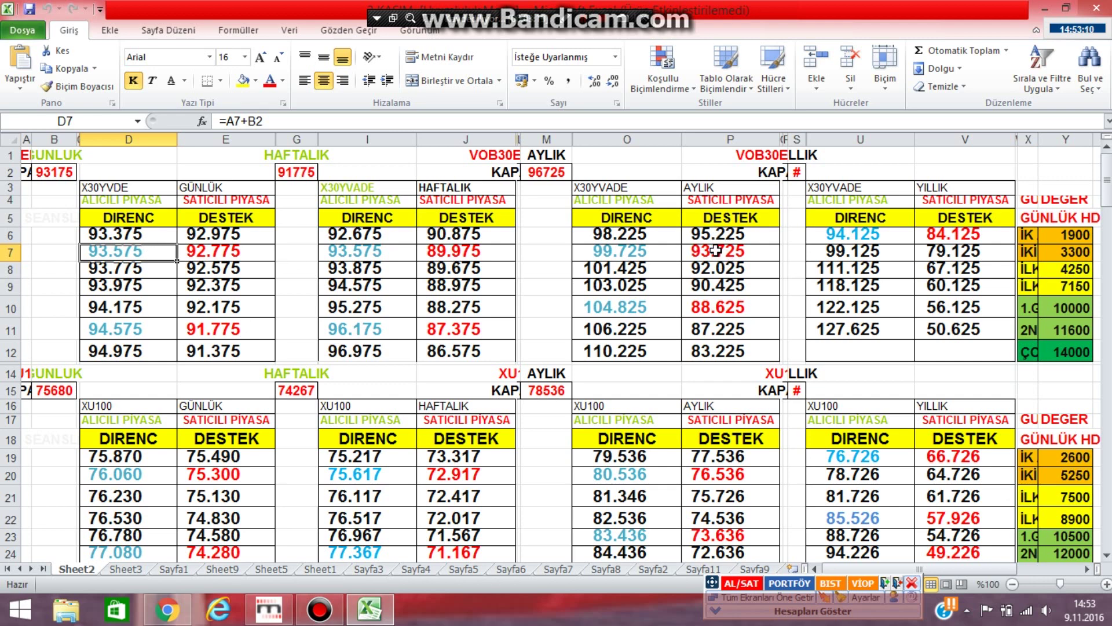
{"action": "left_click", "coordinate": [143, 251]}
{"action": "left_click", "coordinate": [147, 236]}
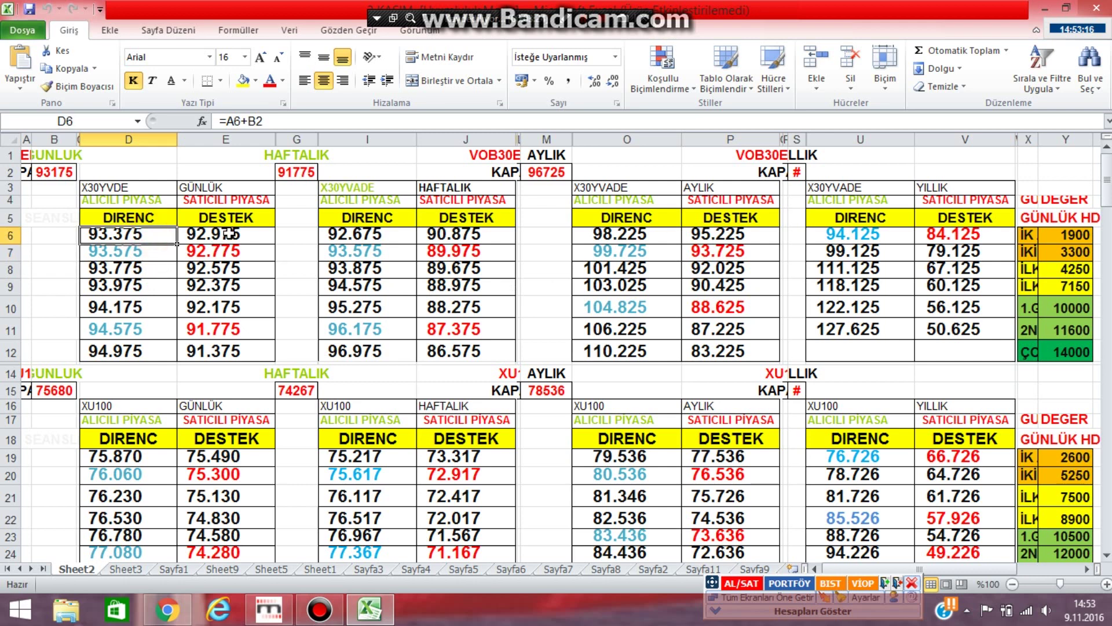
{"action": "left_click", "coordinate": [216, 254]}
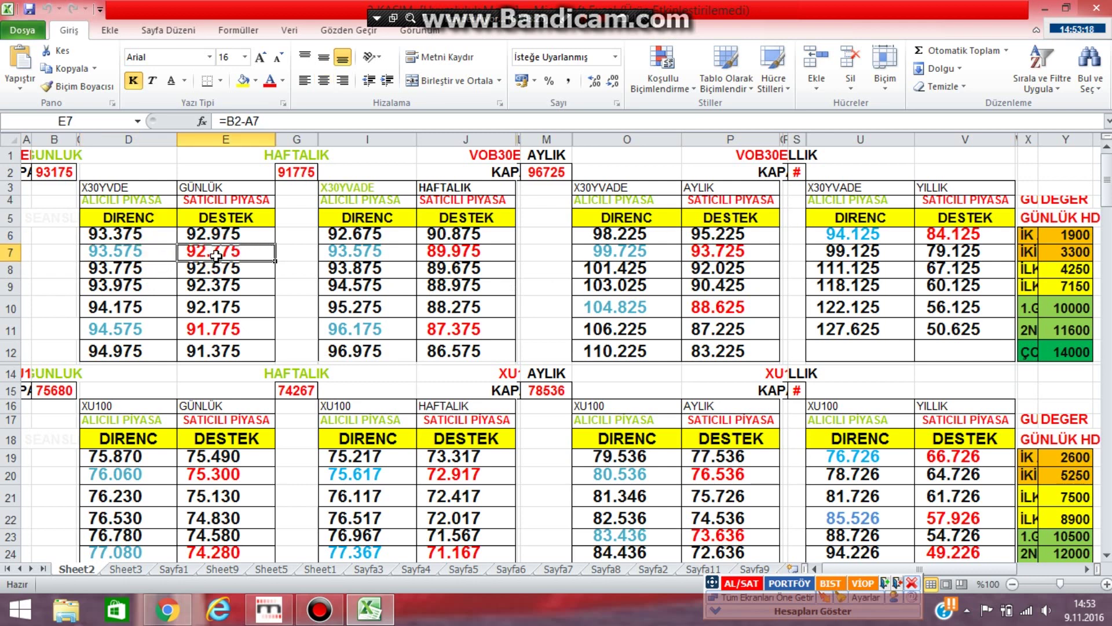
Check the latest hourly bar in Matriks, then examine the daily resistance D7 and supports E7, E10 and E11 in Excel.
{"action": "left_click", "coordinate": [268, 609]}
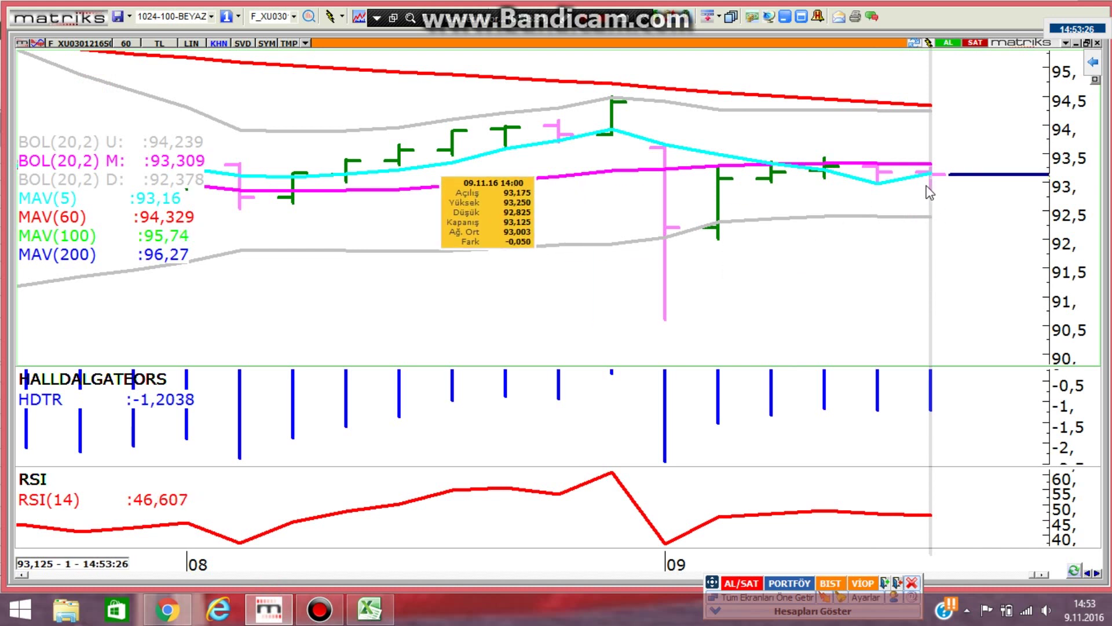
{"action": "left_click", "coordinate": [785, 19]}
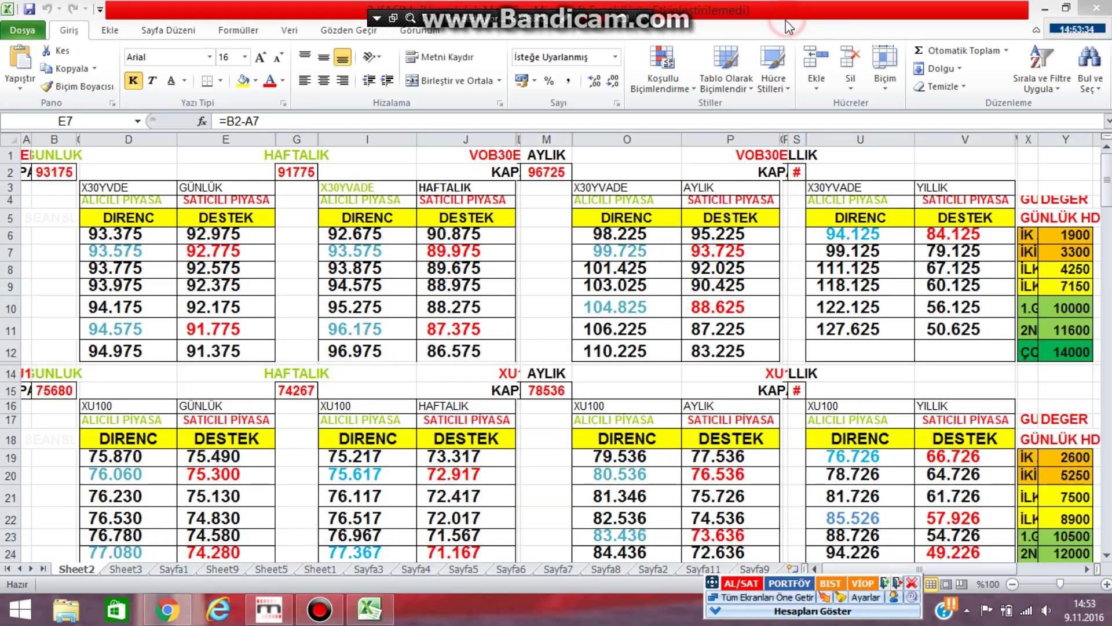
{"action": "left_click", "coordinate": [144, 248]}
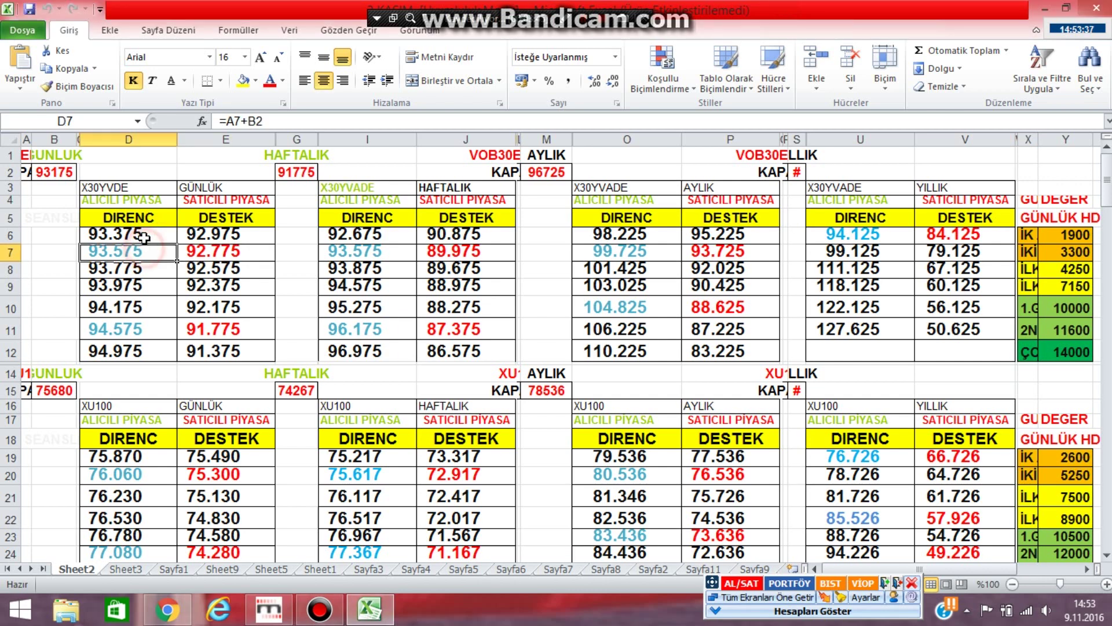
{"action": "left_click", "coordinate": [212, 252]}
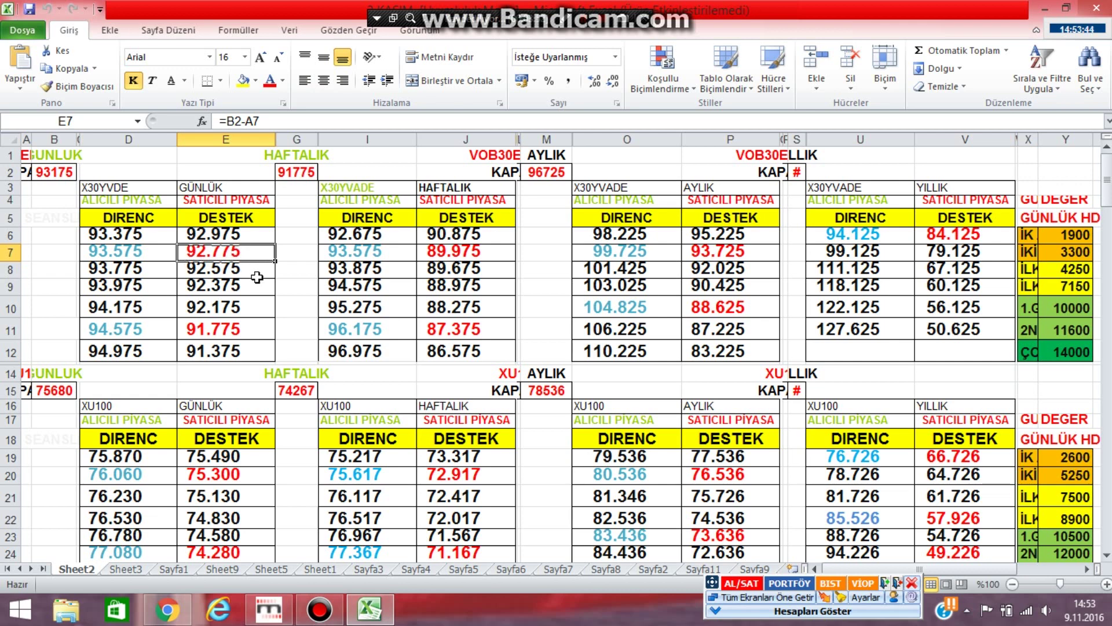
{"action": "left_click", "coordinate": [250, 308]}
{"action": "left_click", "coordinate": [238, 329]}
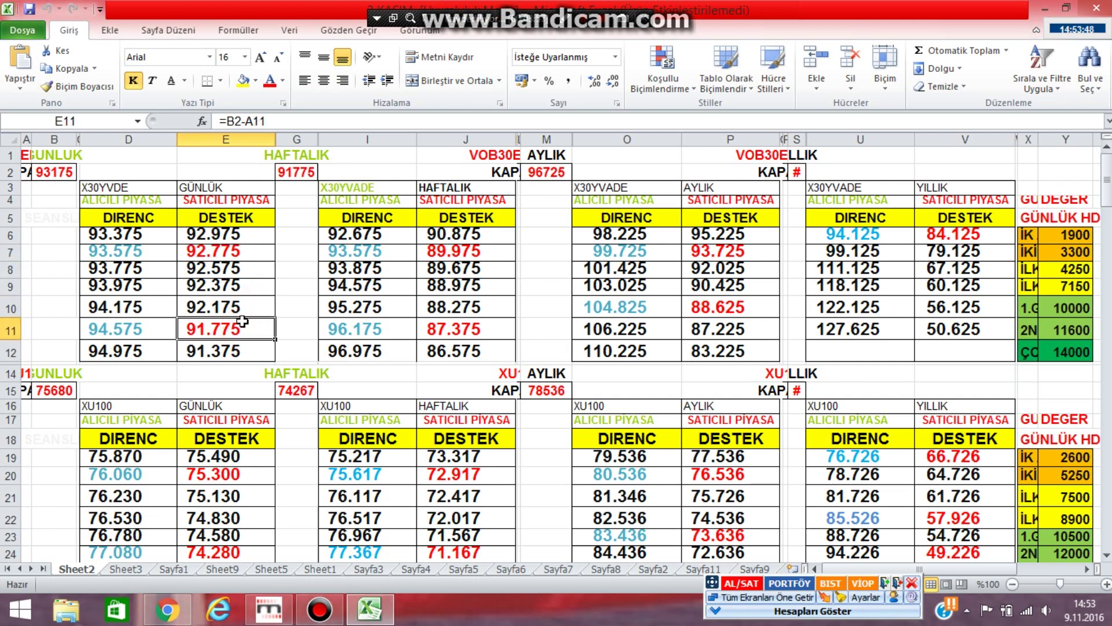
Examine the daily X30YVDE supports in E10 and E11, the resistance in D6 and the support in E7.
{"action": "left_click", "coordinate": [248, 308]}
{"action": "left_click", "coordinate": [241, 327]}
{"action": "left_click", "coordinate": [160, 233]}
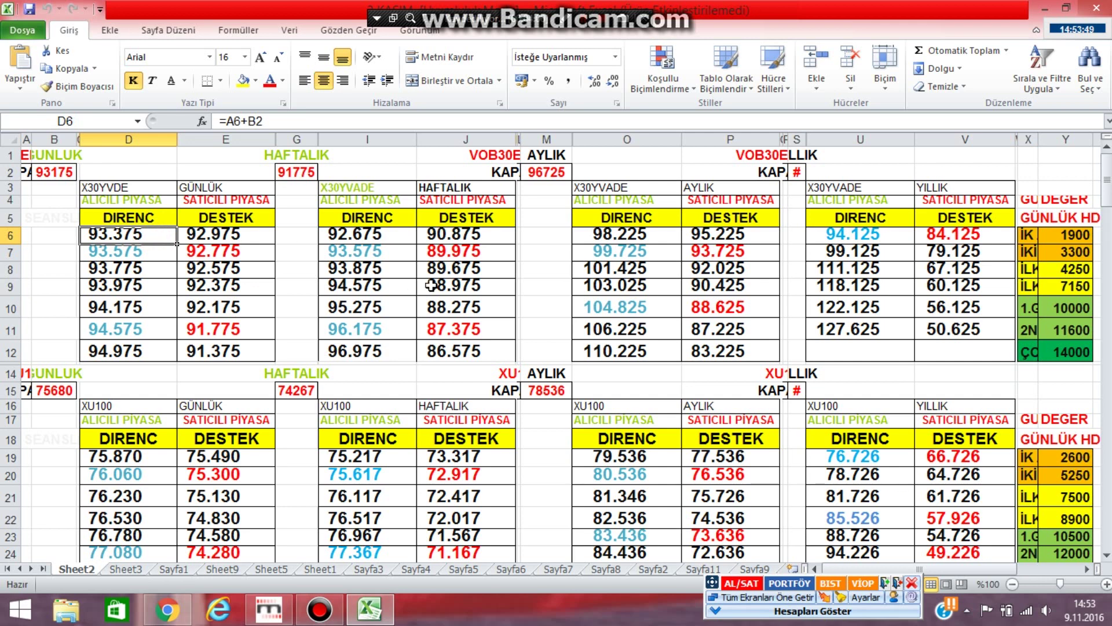
{"action": "left_click", "coordinate": [248, 256]}
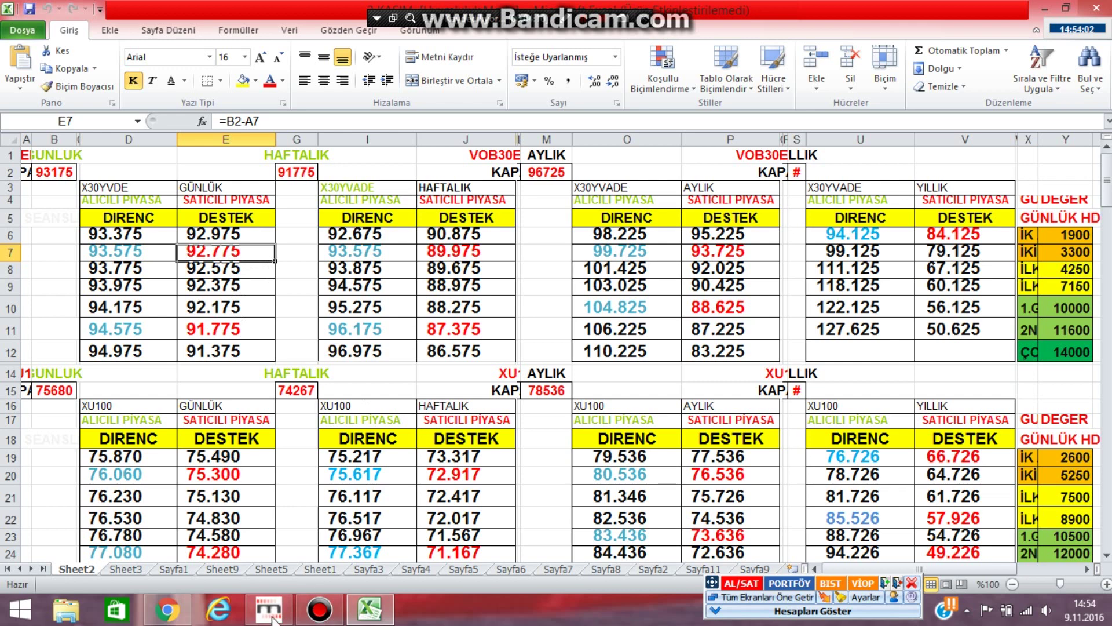
Bring the XU100 table into view in Excel, then load XU100 in the Matriks chart with the Günlük period.
{"action": "left_click", "coordinate": [232, 393]}
{"action": "scroll", "coordinate": [232, 393], "scroll_direction": "down", "scroll_amount": 2}
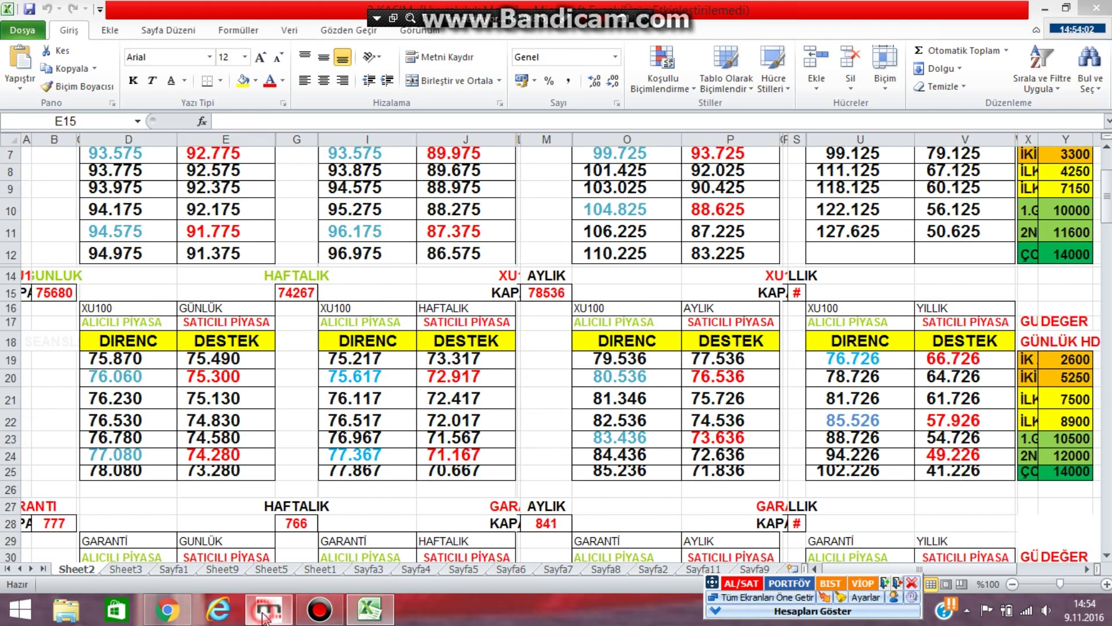
{"action": "key", "text": "alt+Tab"}
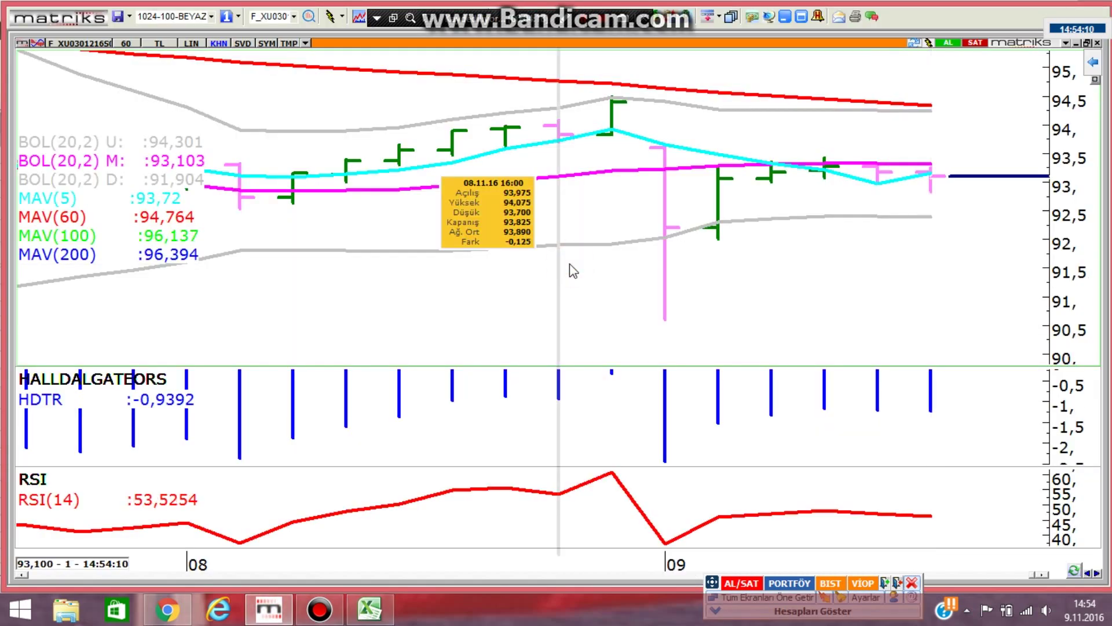
{"action": "type", "text": "xu100"}
{"action": "key", "text": "Return"}
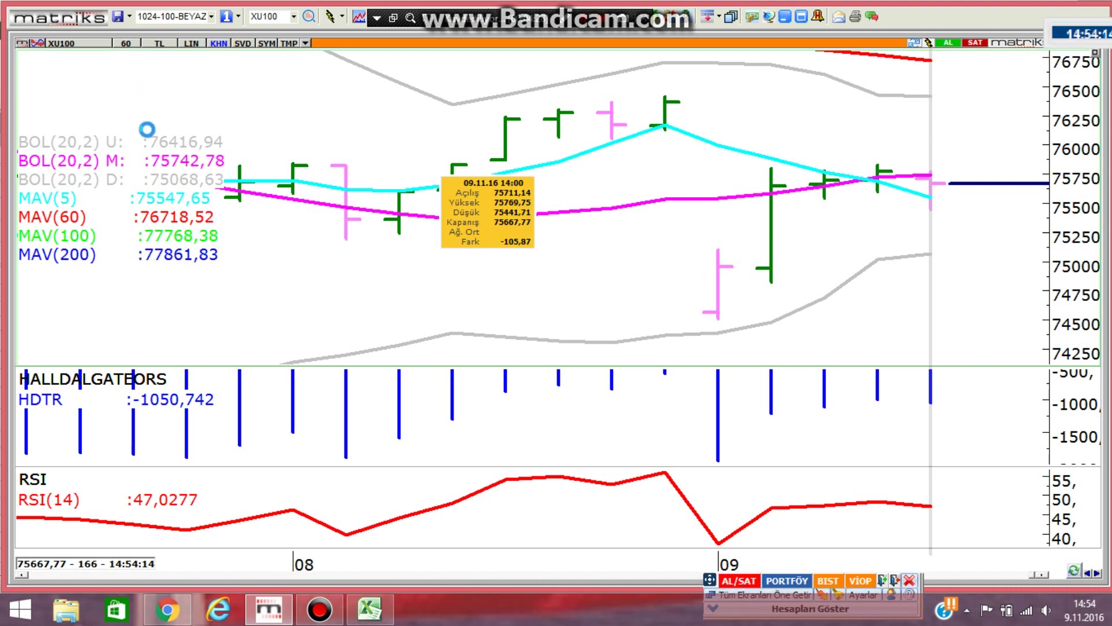
{"action": "right_click", "coordinate": [154, 146]}
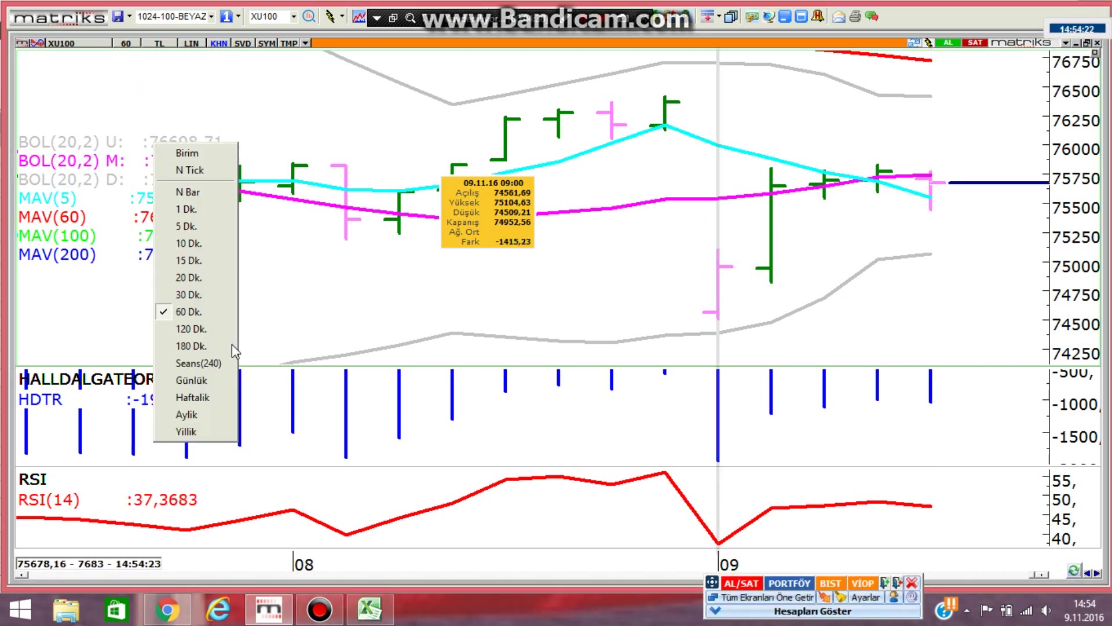
{"action": "left_click", "coordinate": [195, 380]}
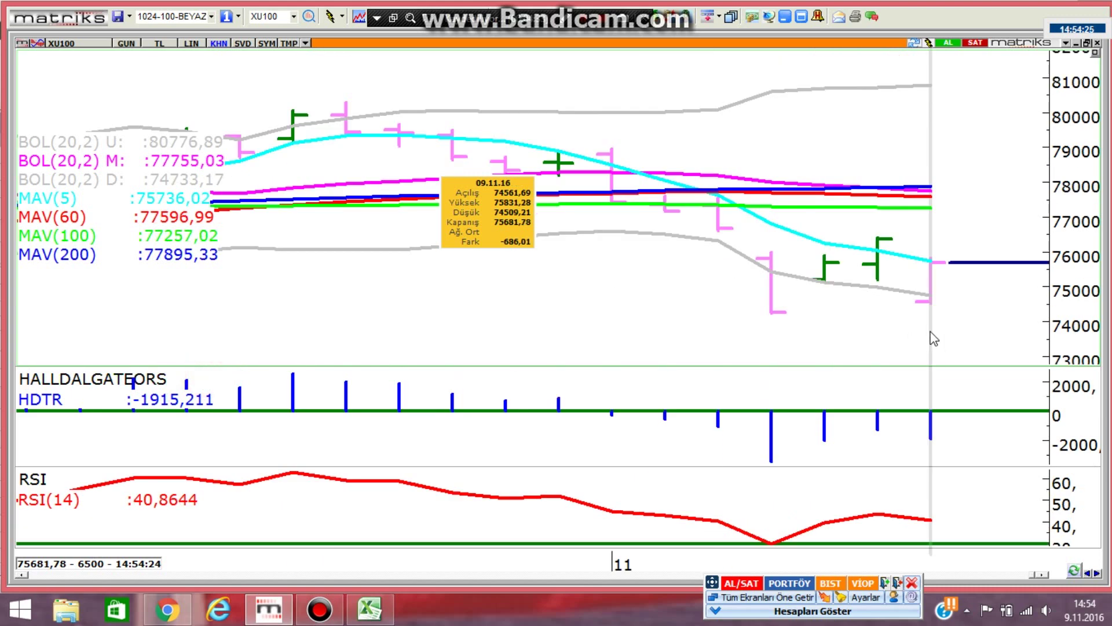
Return to Excel and examine the XU100 monthly supports in P22 and P20 and the weekly support in J23.
{"action": "left_click", "coordinate": [785, 16]}
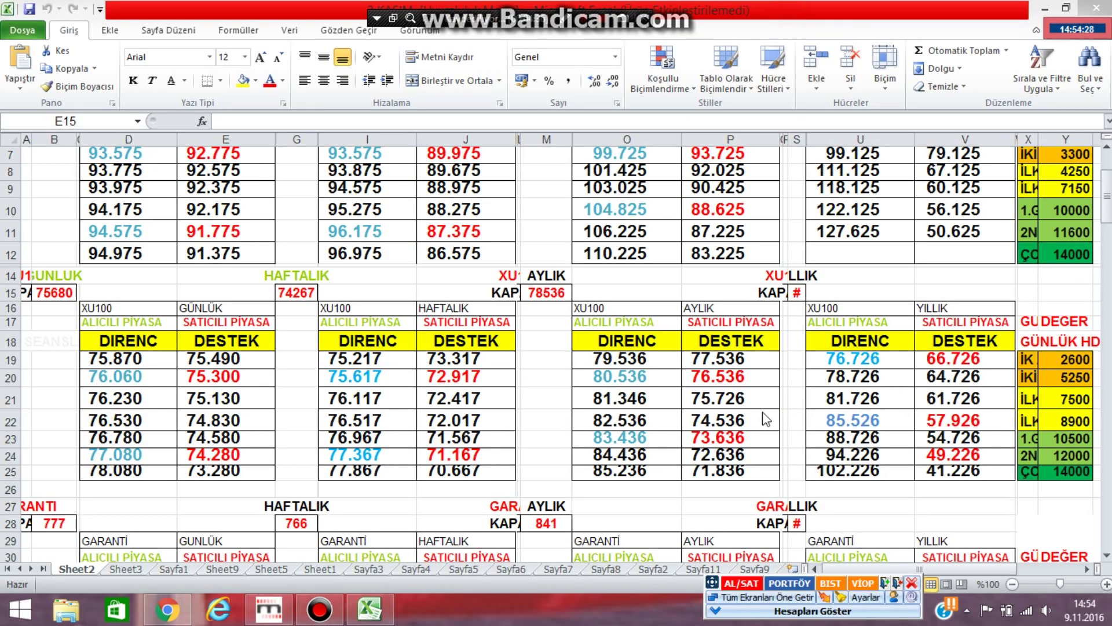
{"action": "left_click", "coordinate": [721, 420]}
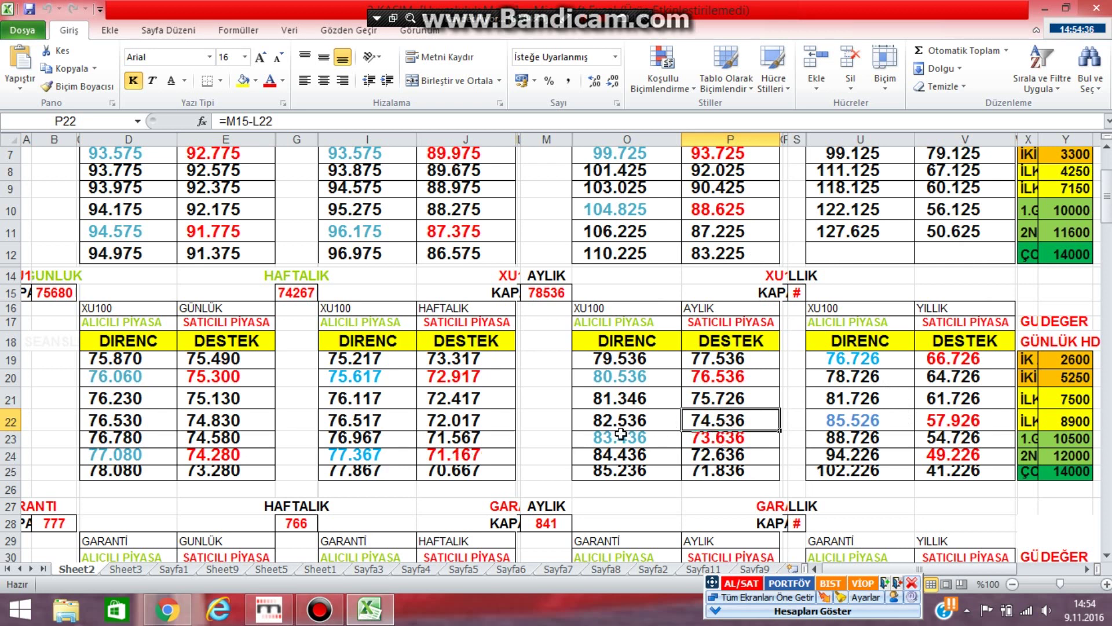
{"action": "left_click", "coordinate": [463, 437]}
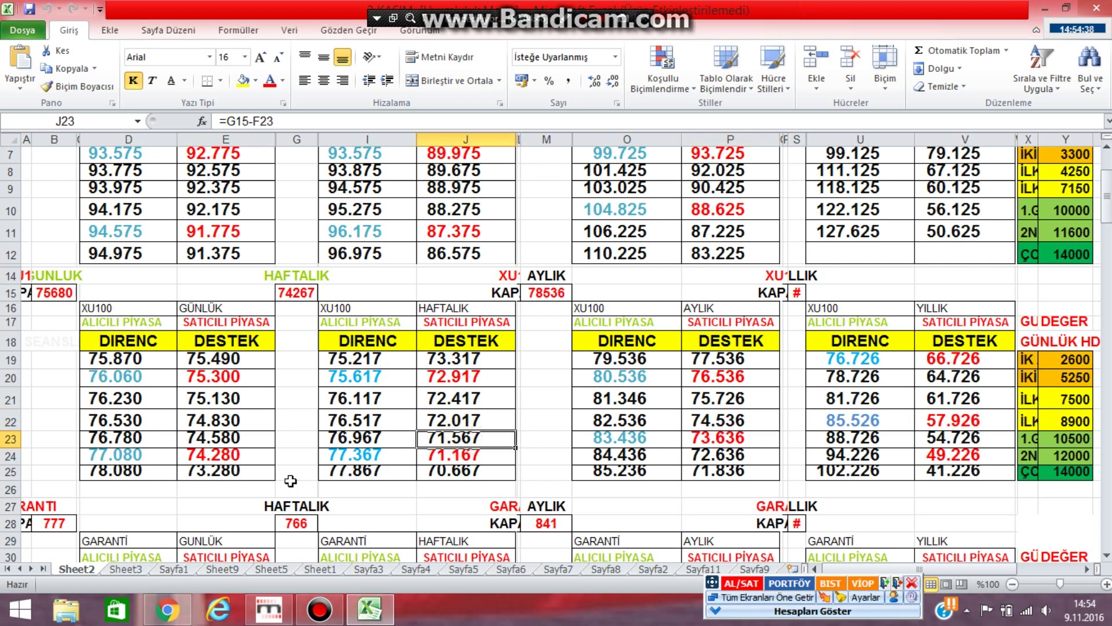
{"action": "left_click", "coordinate": [729, 379]}
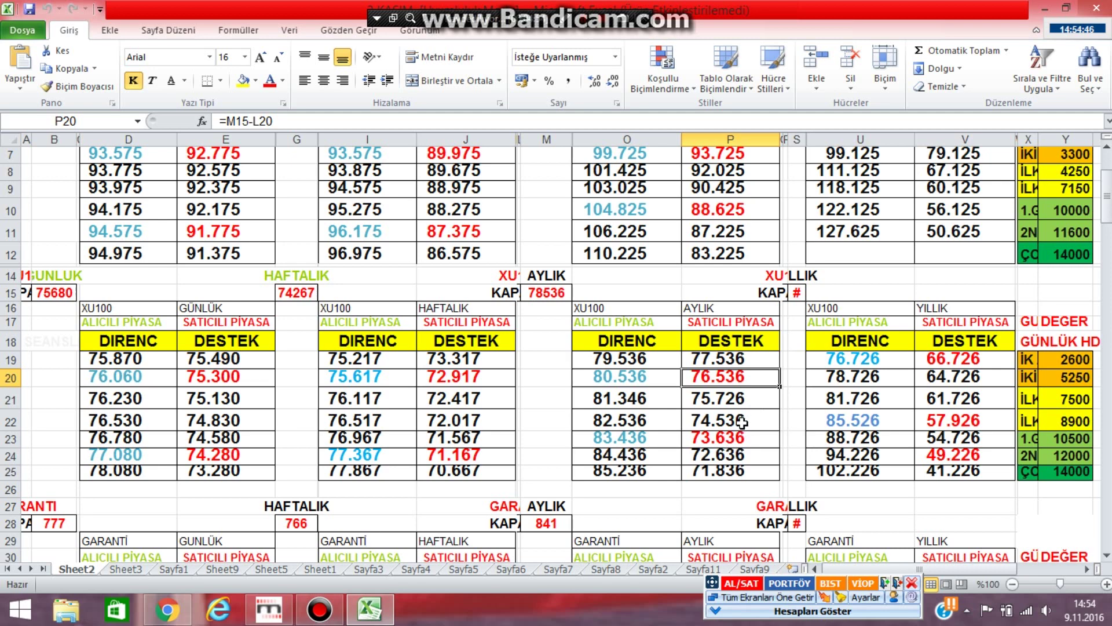
Set the XU100 chart in Matriks to the Seans(240) period and read the 09.11.16 09:35 bar's close.
{"action": "left_click", "coordinate": [269, 608]}
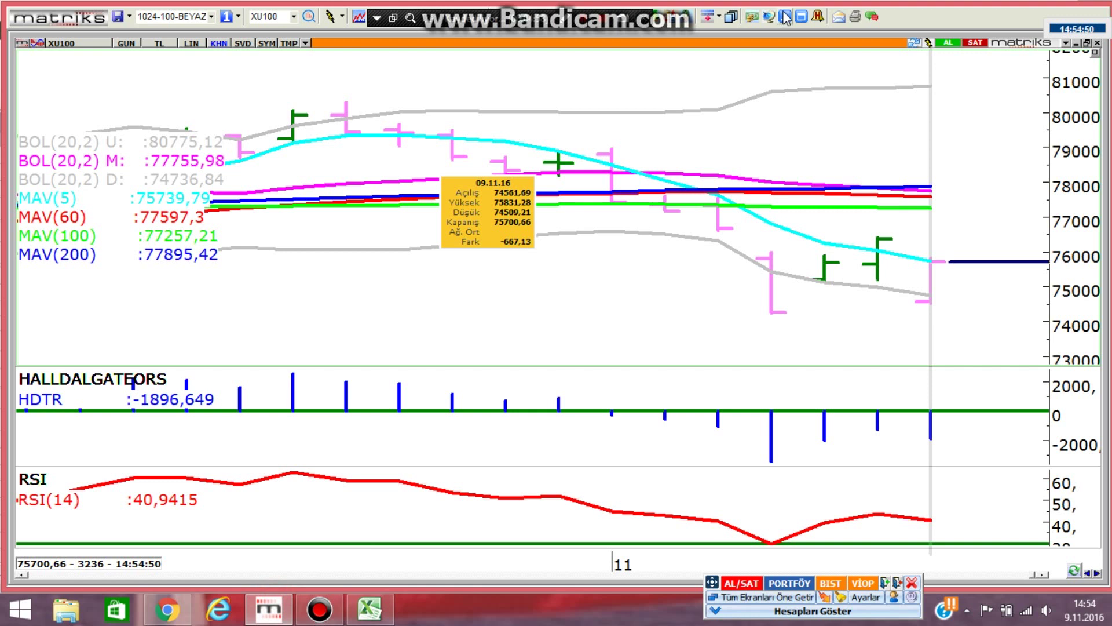
{"action": "left_click", "coordinate": [127, 43]}
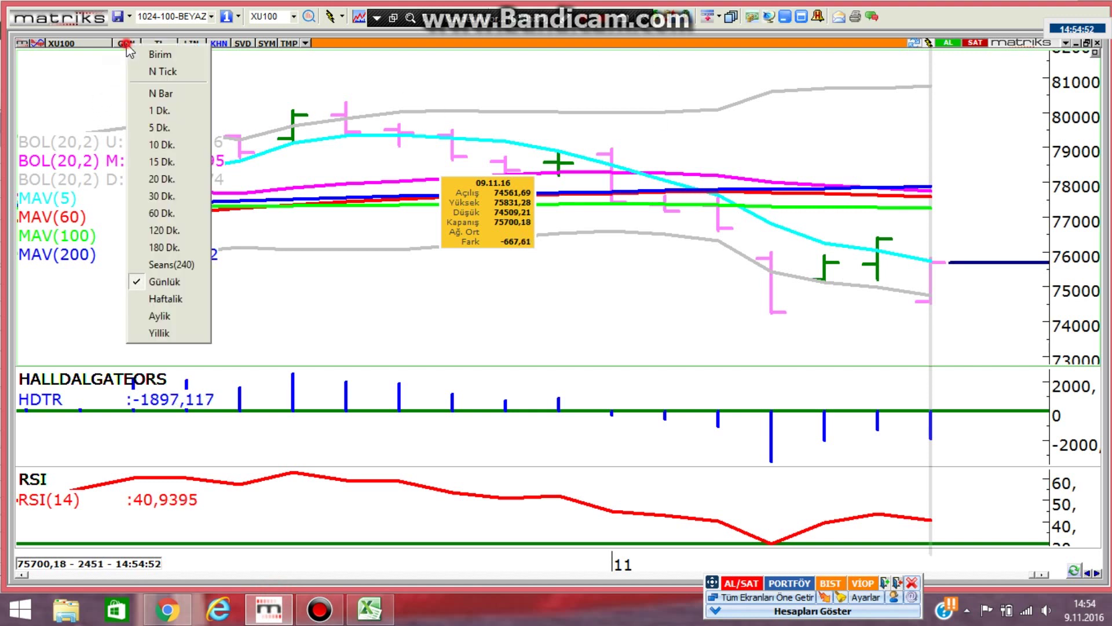
{"action": "left_click", "coordinate": [148, 267]}
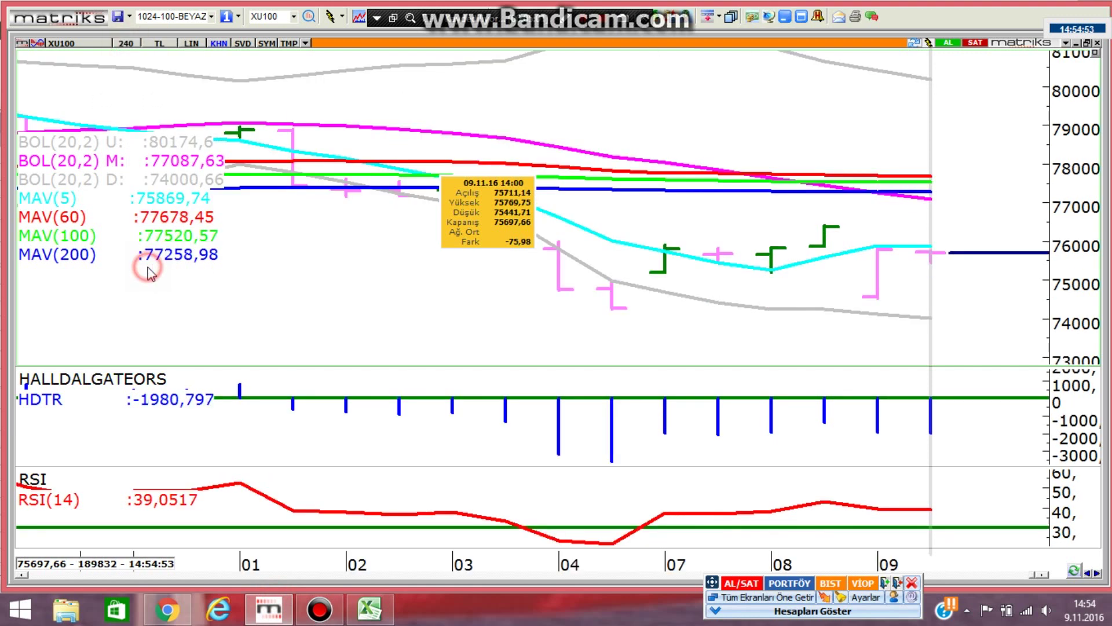
{"action": "left_click", "coordinate": [870, 154]}
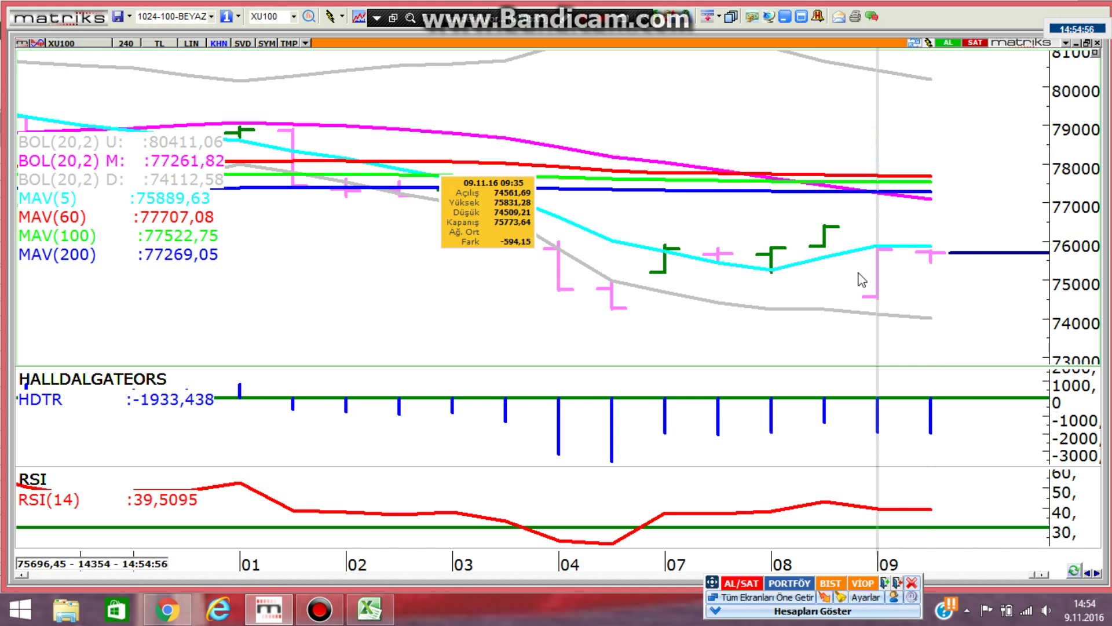
Switch to Excel and set the XU100 daily closing value in cell B15 to 75773.
{"action": "left_click", "coordinate": [788, 18]}
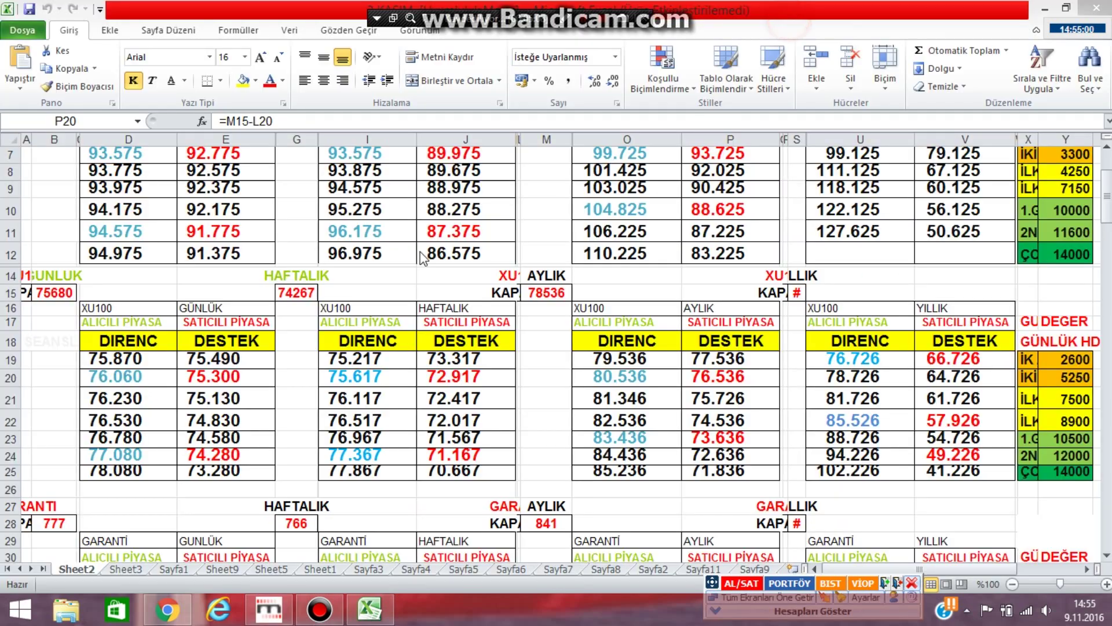
{"action": "left_click", "coordinate": [62, 298]}
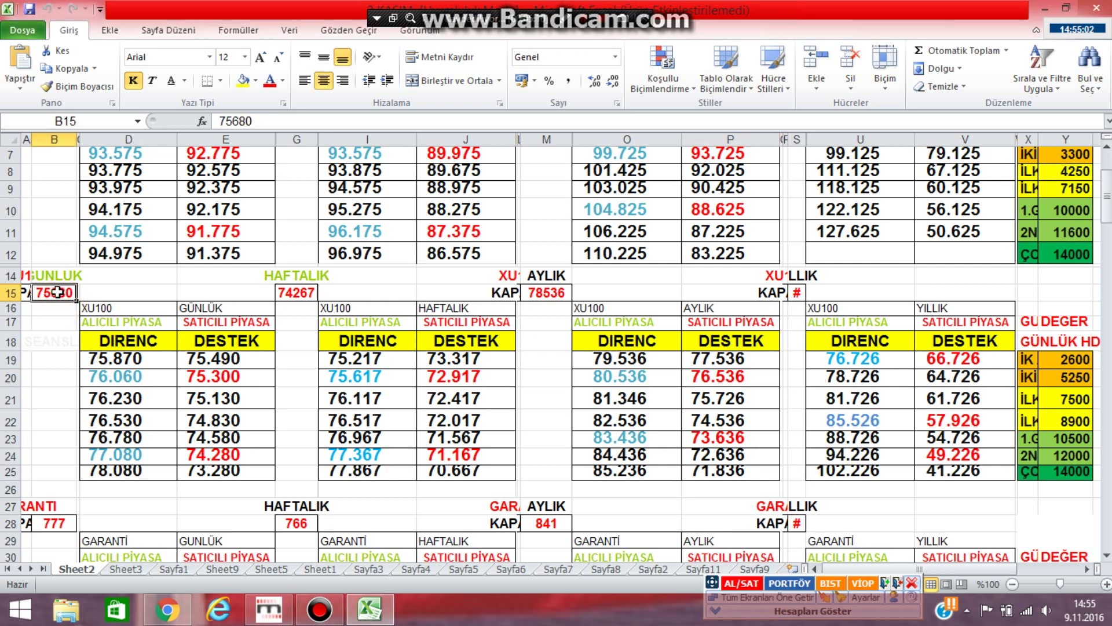
{"action": "type", "text": "75773"}
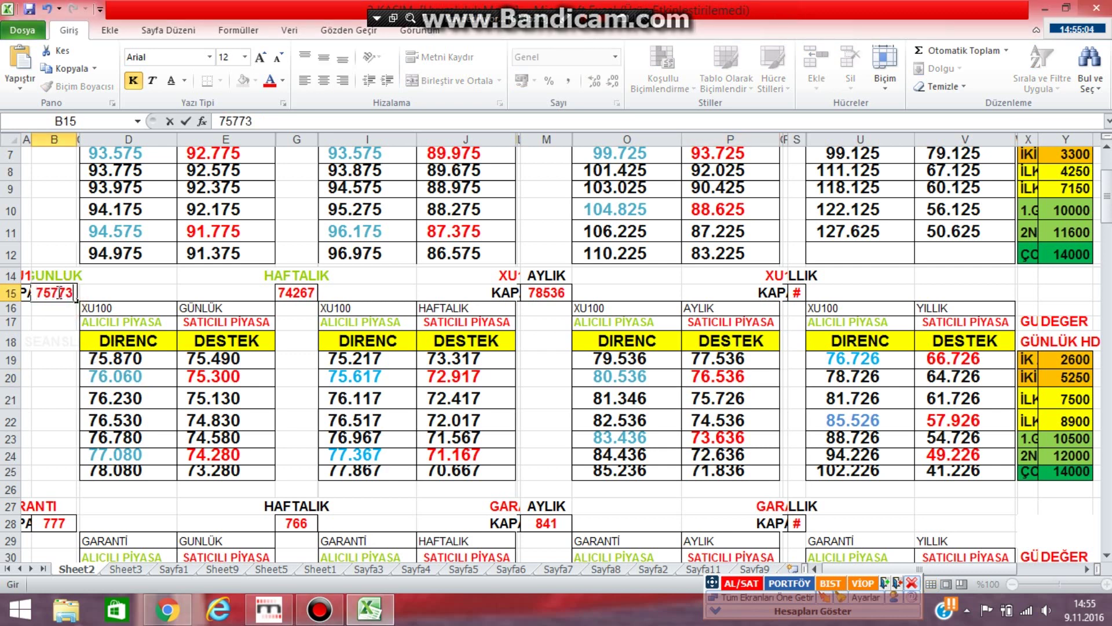
{"action": "left_click", "coordinate": [27, 376]}
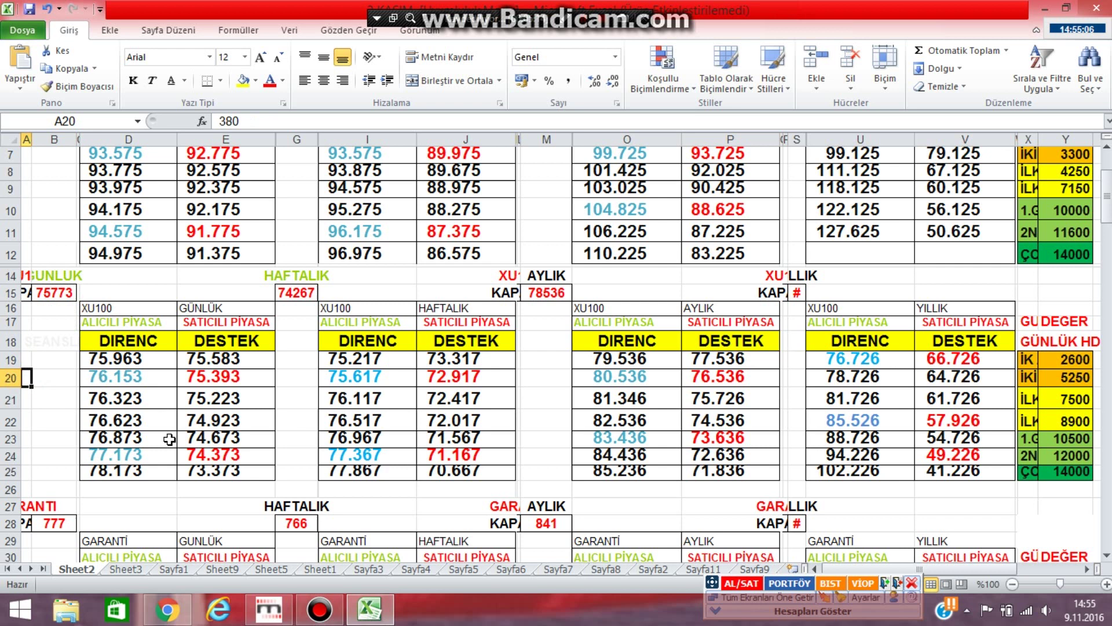
Examine the daily XU100 resistance levels in D19 and D20 and the support levels in E19 and E20.
{"action": "left_click", "coordinate": [130, 361]}
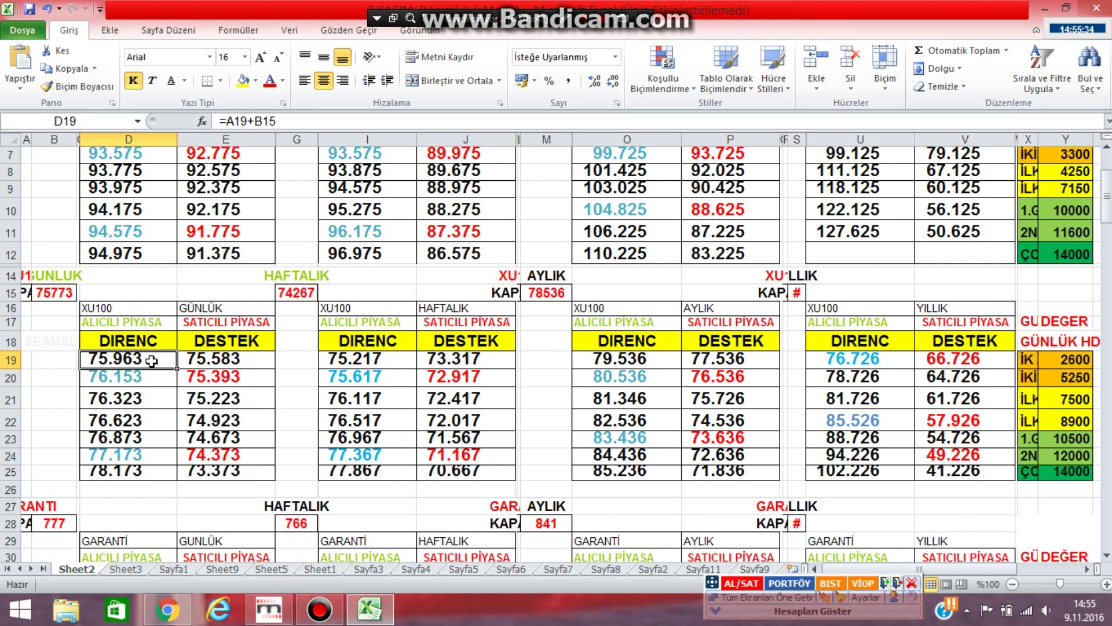
{"action": "left_click", "coordinate": [215, 362]}
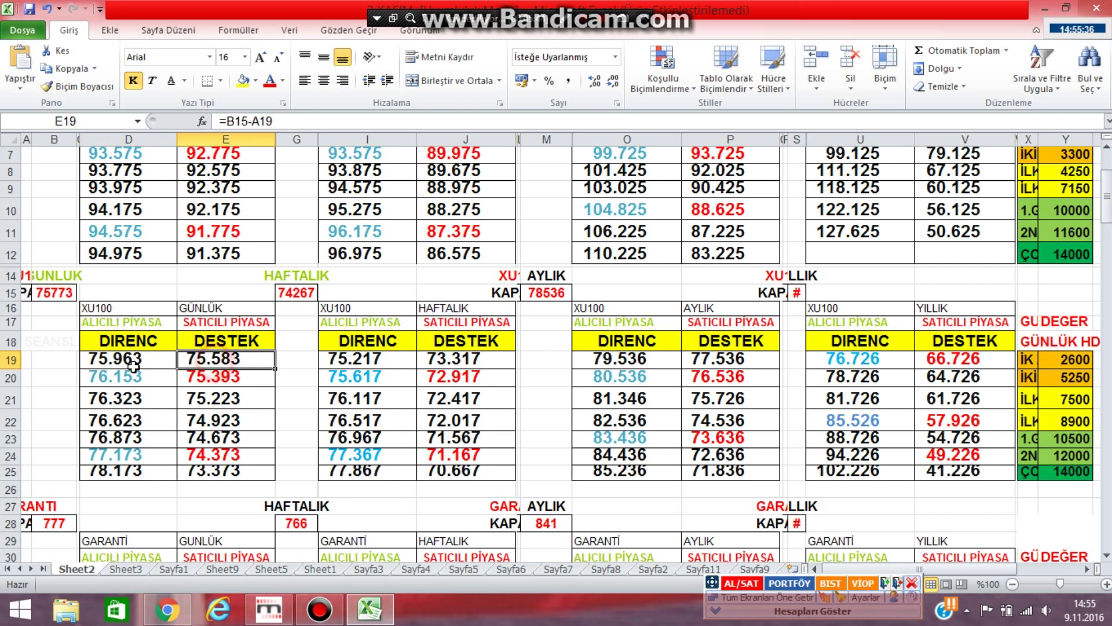
{"action": "left_click", "coordinate": [107, 362]}
{"action": "left_click", "coordinate": [98, 382]}
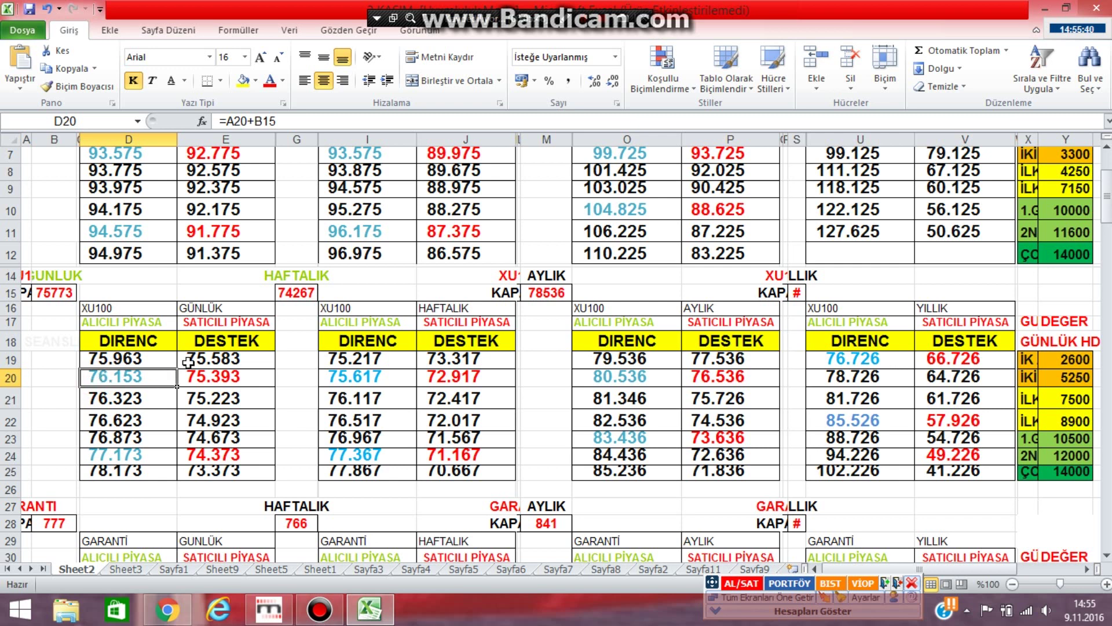
{"action": "left_click", "coordinate": [133, 360]}
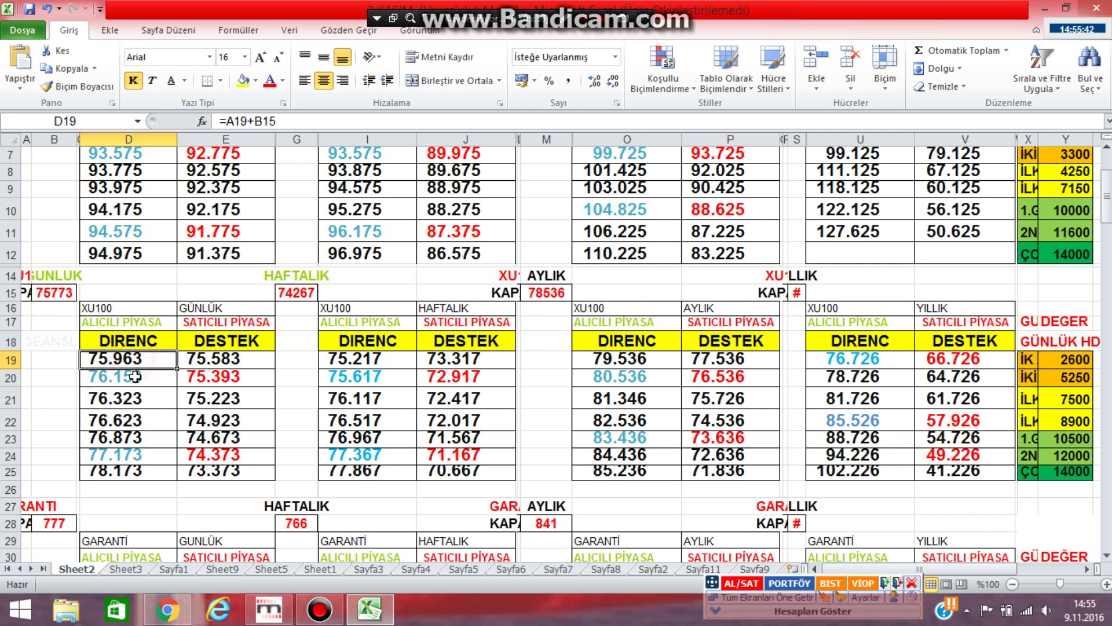
{"action": "left_click", "coordinate": [137, 376]}
{"action": "left_click", "coordinate": [135, 359]}
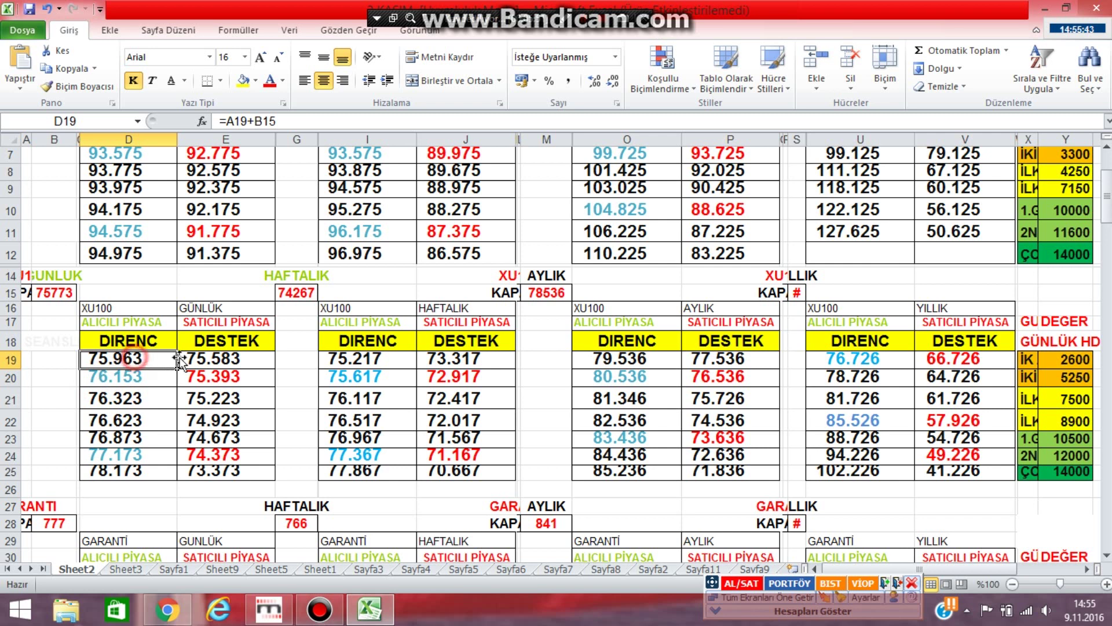
{"action": "left_click", "coordinate": [231, 376]}
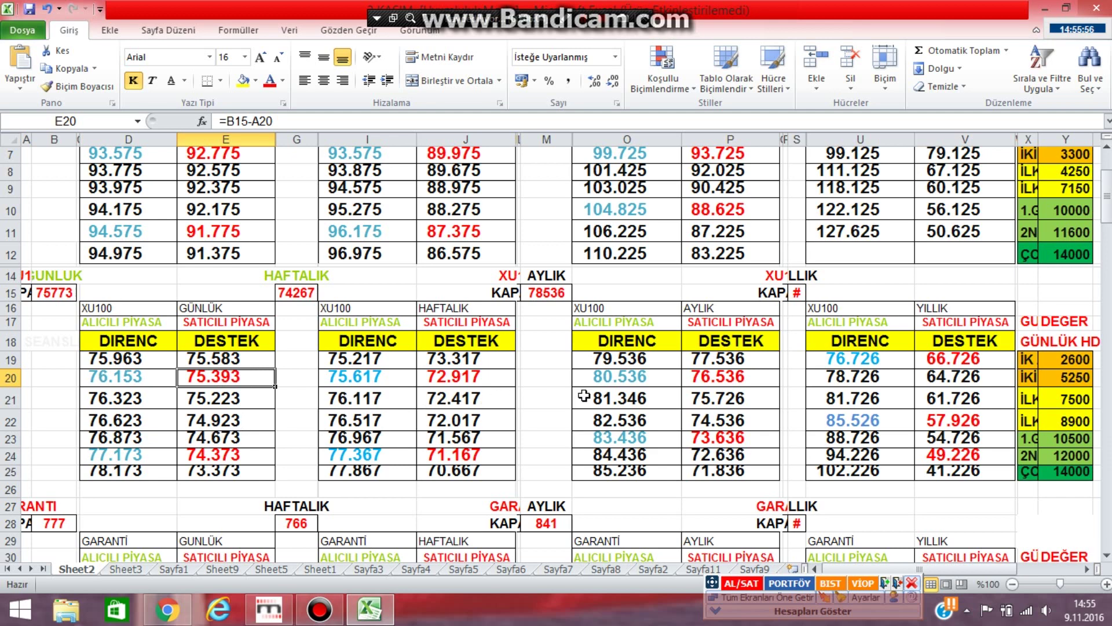
Set the XU100 chart in Matriks to the Günlük period, then check the daily HD value in Excel cell Y19.
{"action": "left_click", "coordinate": [269, 609]}
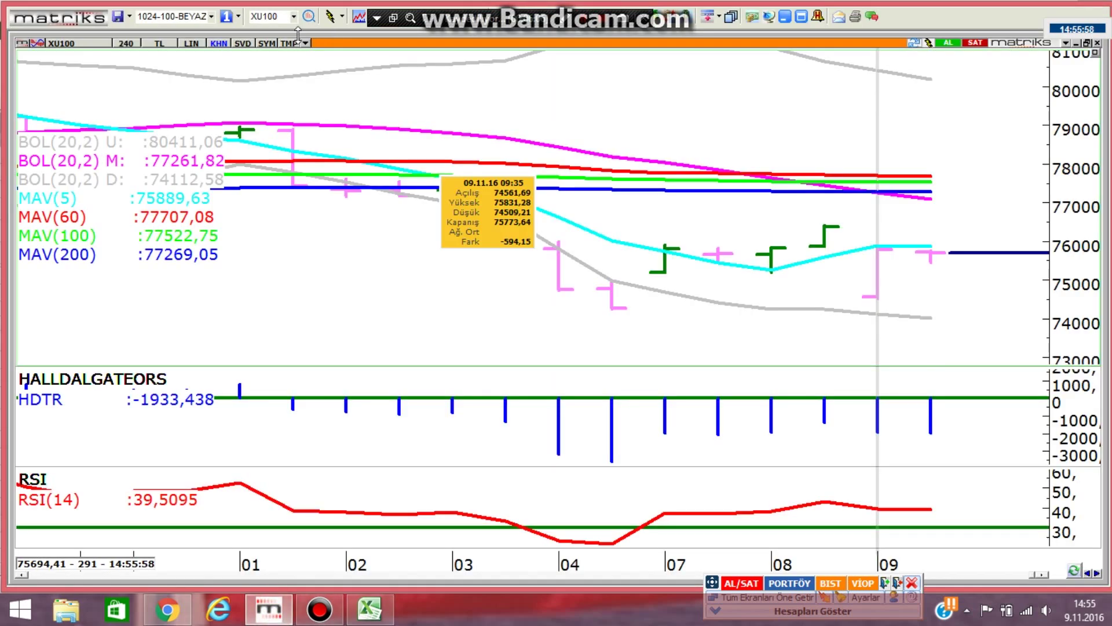
{"action": "left_click", "coordinate": [122, 48]}
{"action": "left_click", "coordinate": [151, 279]}
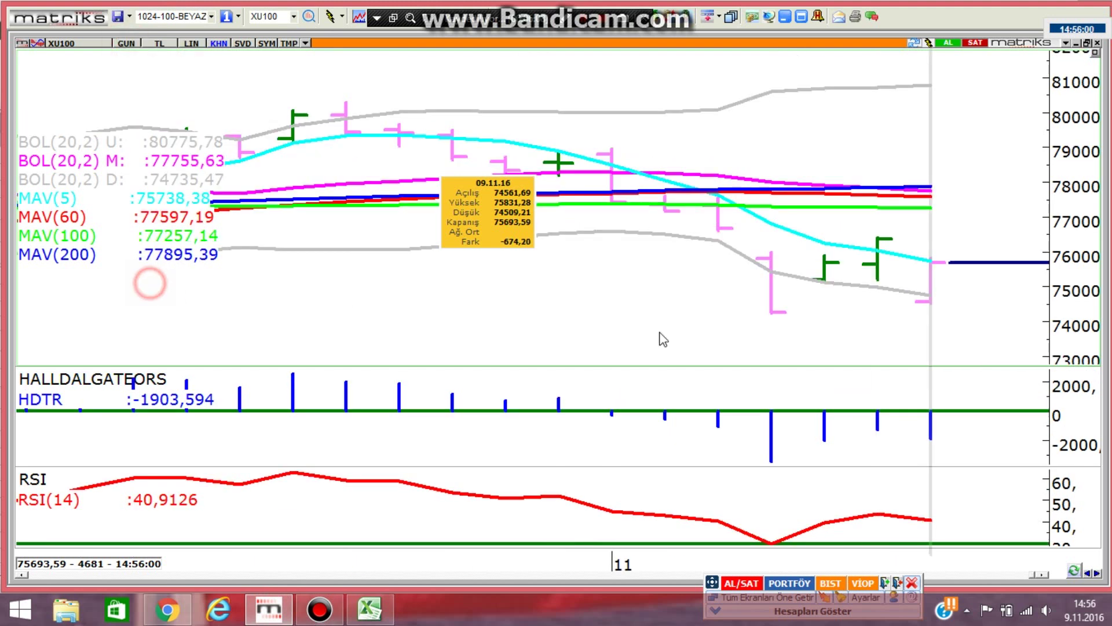
{"action": "scroll", "coordinate": [929, 348], "scroll_direction": "down", "scroll_amount": 1}
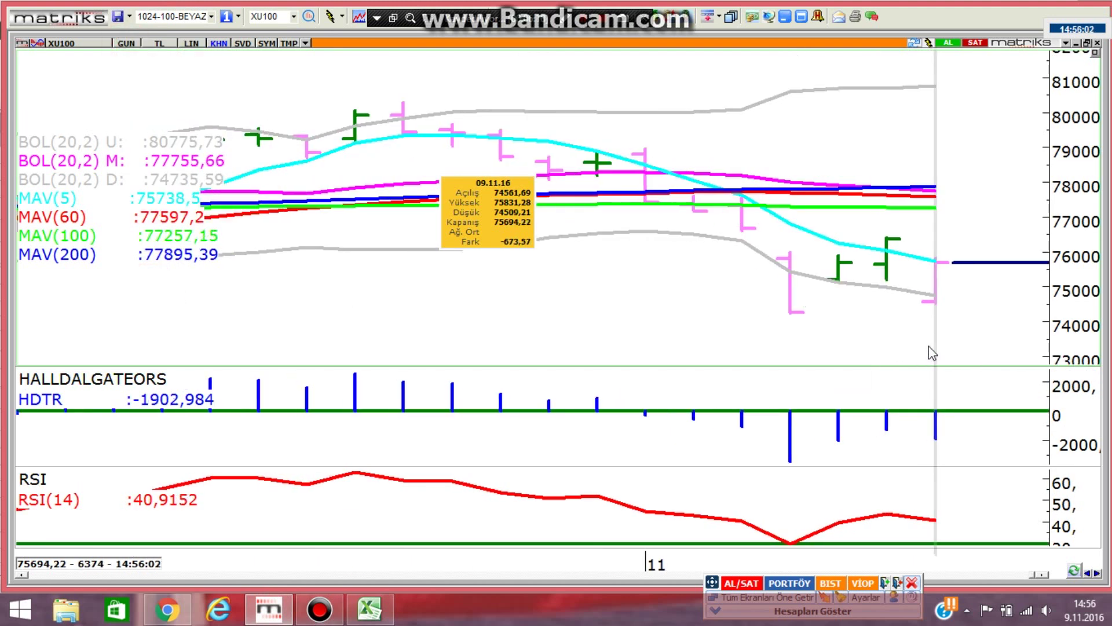
{"action": "left_click", "coordinate": [785, 22]}
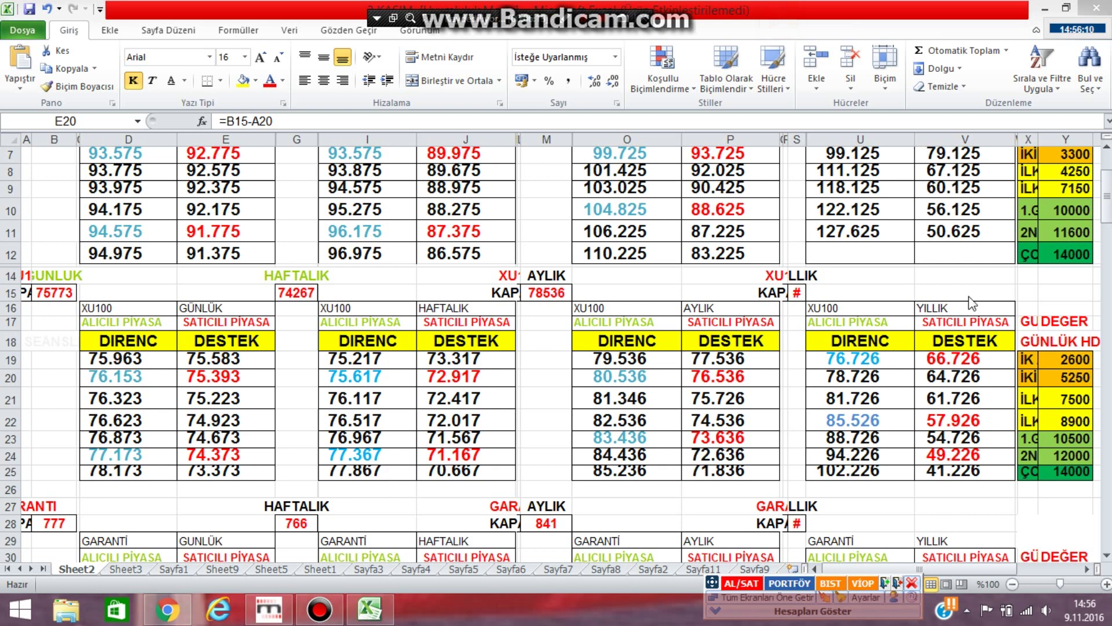
{"action": "left_click", "coordinate": [1056, 360]}
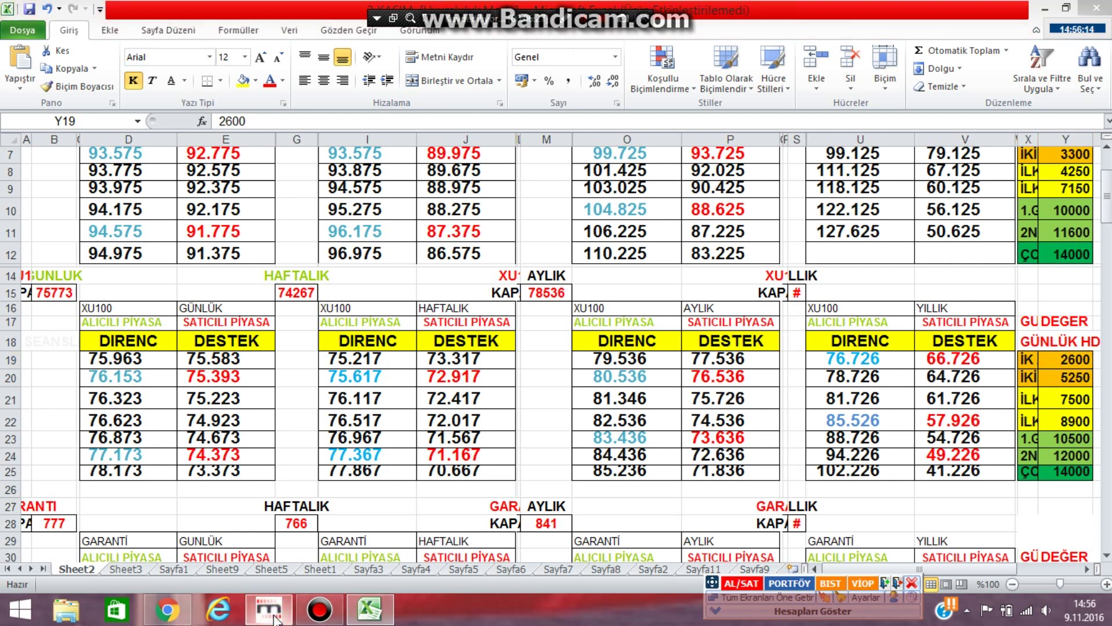
Switch to Matriks, remove the RSI pane from the XU100 chart and show more daily bars.
{"action": "left_click", "coordinate": [276, 619]}
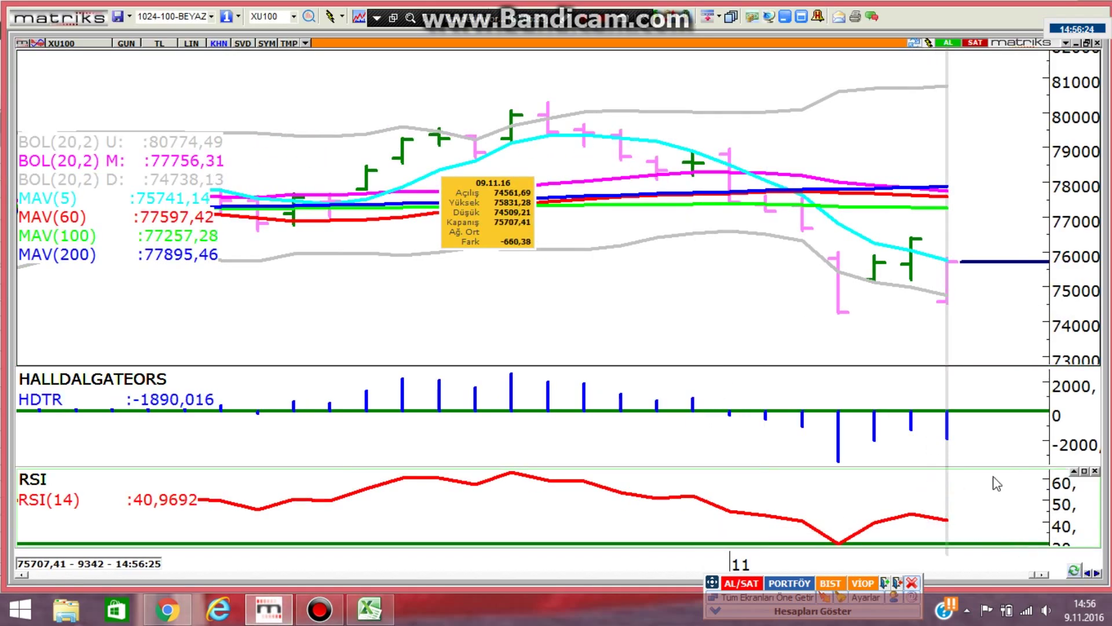
{"action": "left_click", "coordinate": [1095, 471]}
{"action": "scroll", "coordinate": [973, 480], "scroll_direction": "down", "scroll_amount": 2}
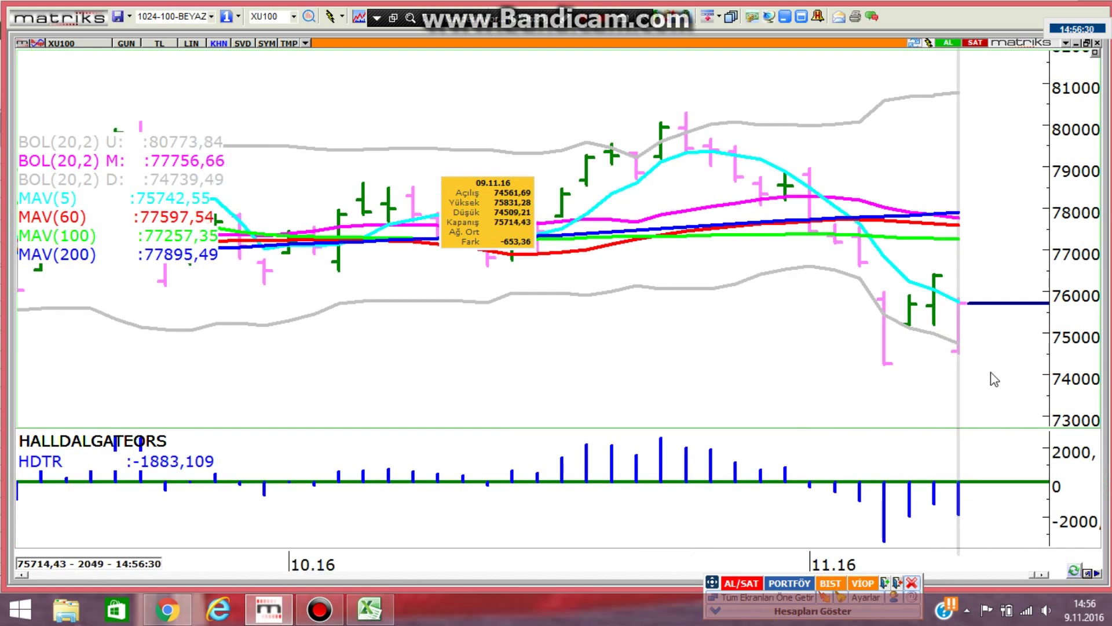
Return to Excel and review the XU100 daily resistance in D19 and the support in E20.
{"action": "left_click", "coordinate": [784, 15]}
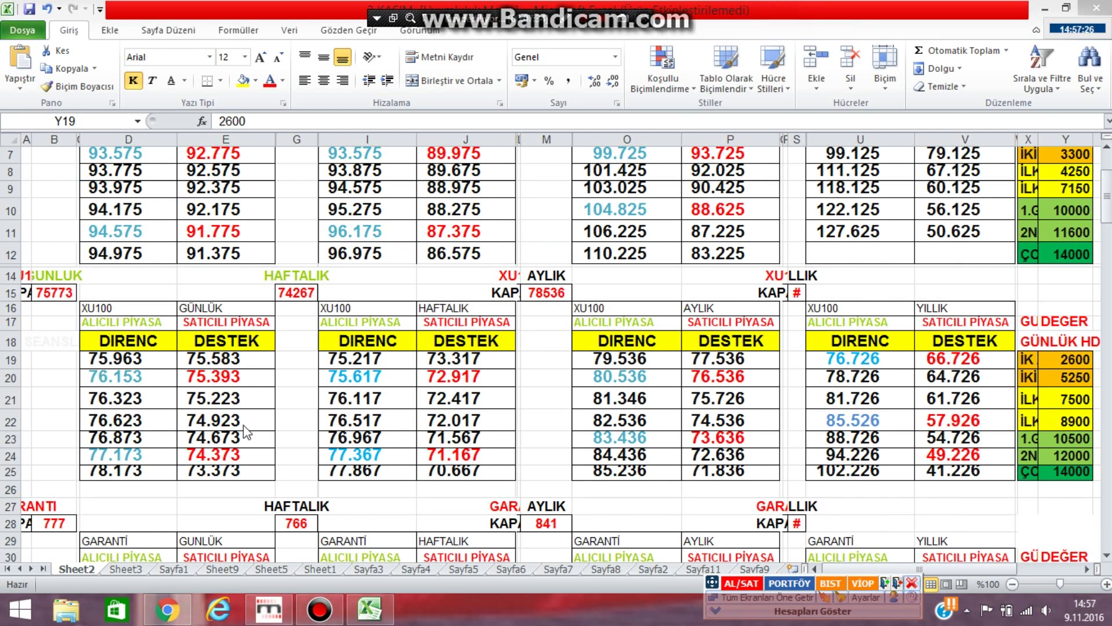
{"action": "left_click", "coordinate": [147, 361]}
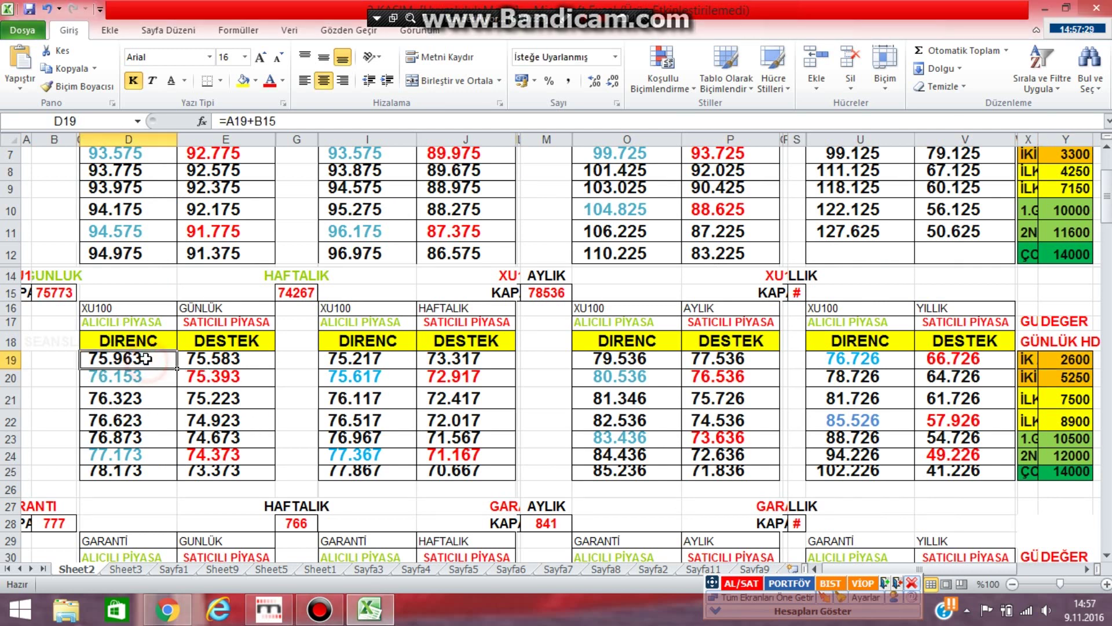
{"action": "left_click", "coordinate": [224, 377]}
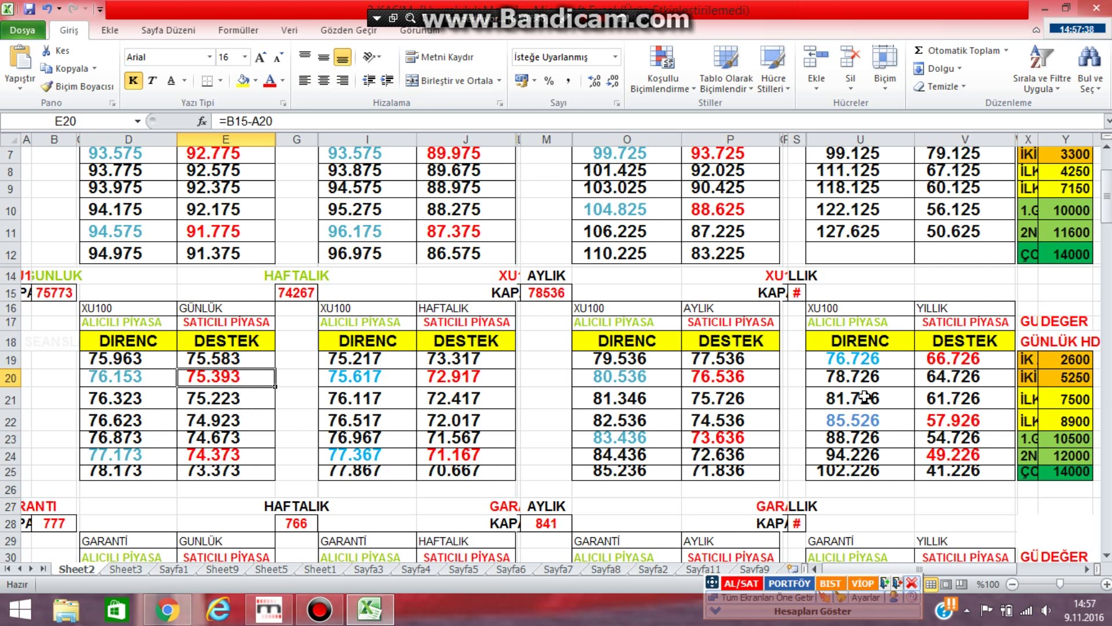
Check the XU100 yearly resistance in U19, then switch to Matriks and inspect the 04.11.16 daily bar on the XU100 chart.
{"action": "left_click", "coordinate": [858, 360]}
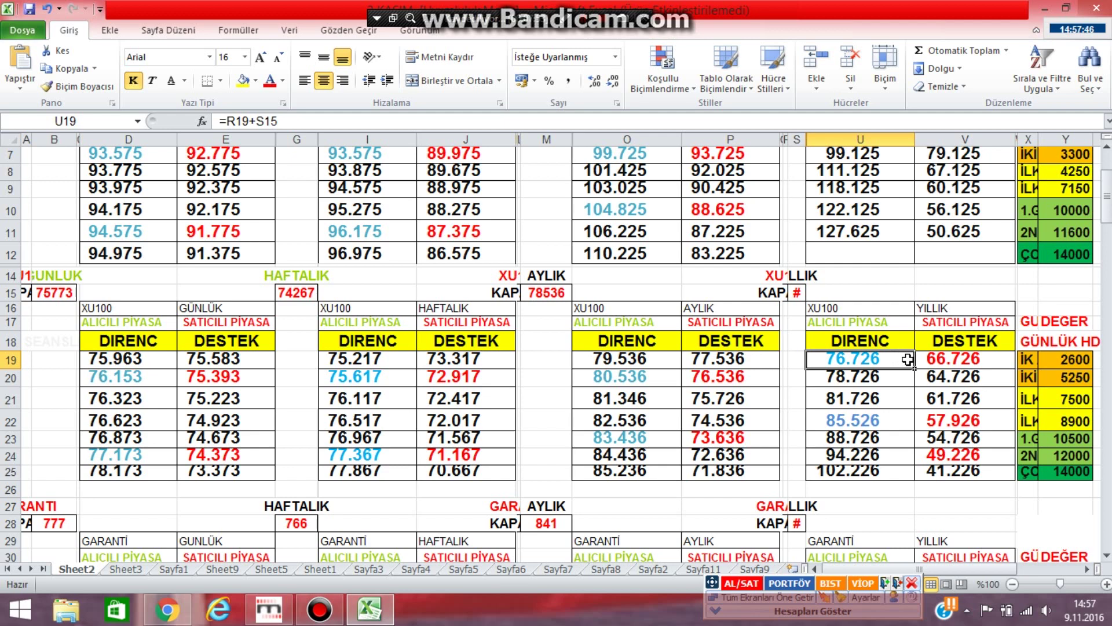
{"action": "left_click", "coordinate": [268, 608]}
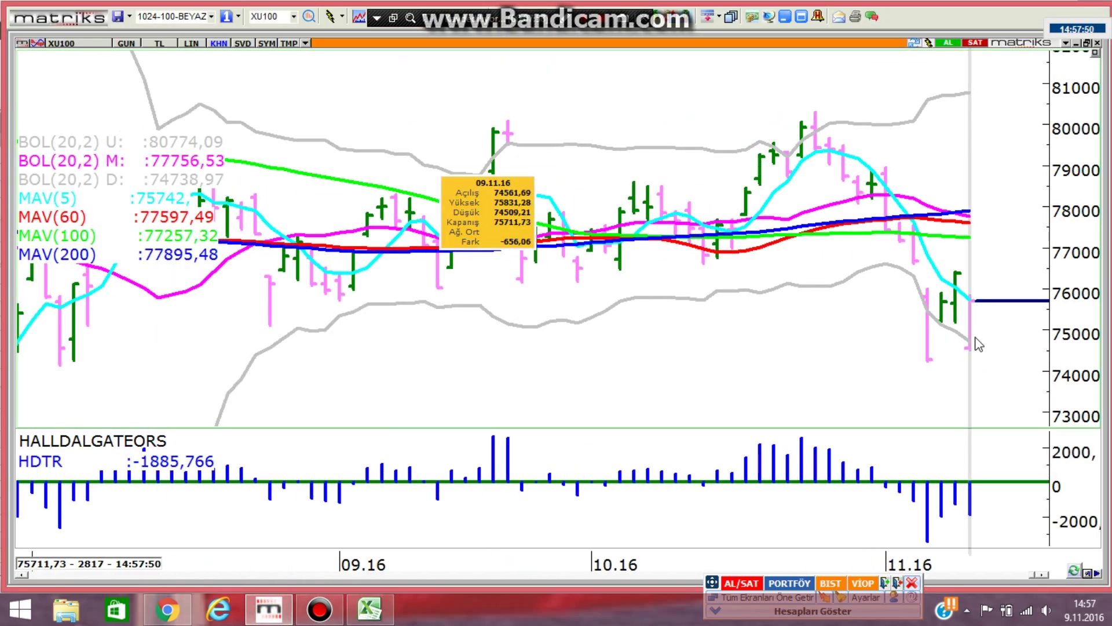
{"action": "left_click", "coordinate": [933, 375]}
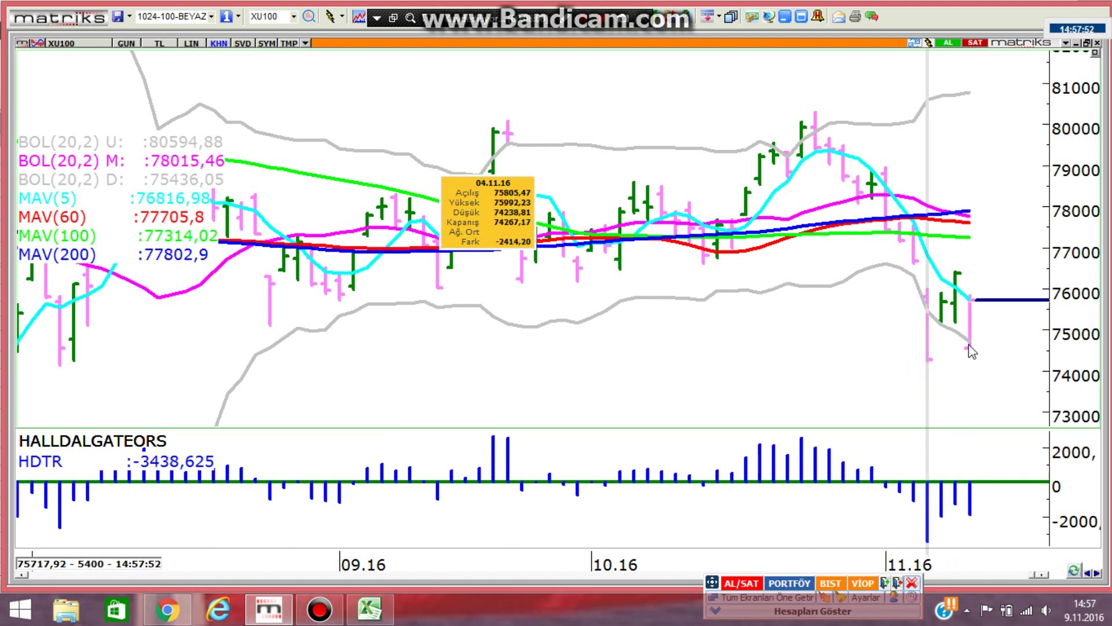
{"action": "mouse_move", "coordinate": [969, 347]}
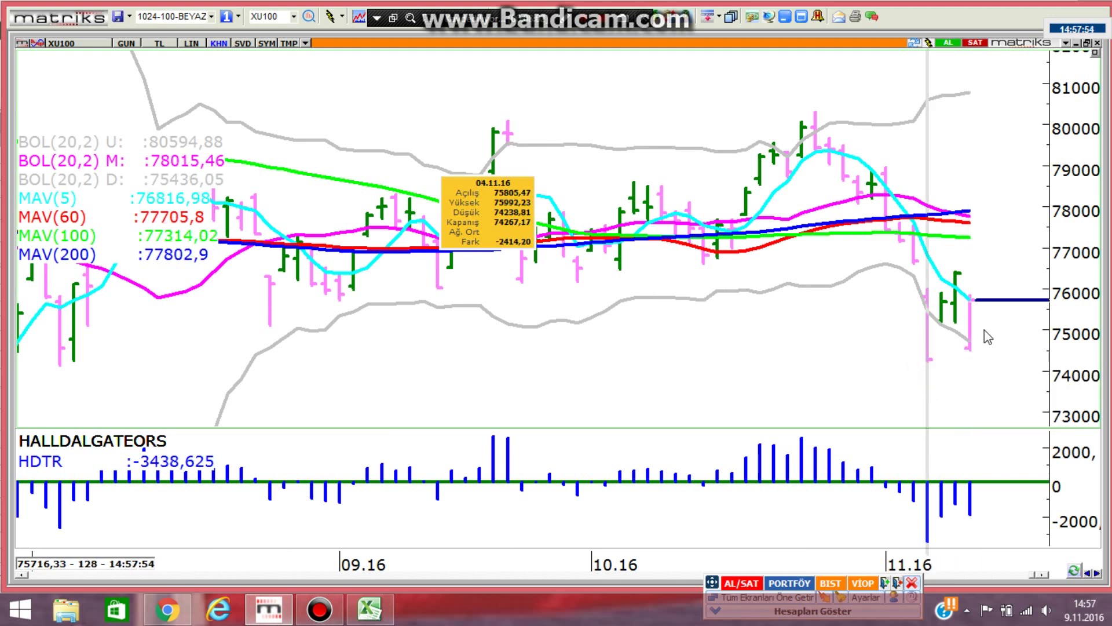
{"action": "left_click", "coordinate": [988, 284]}
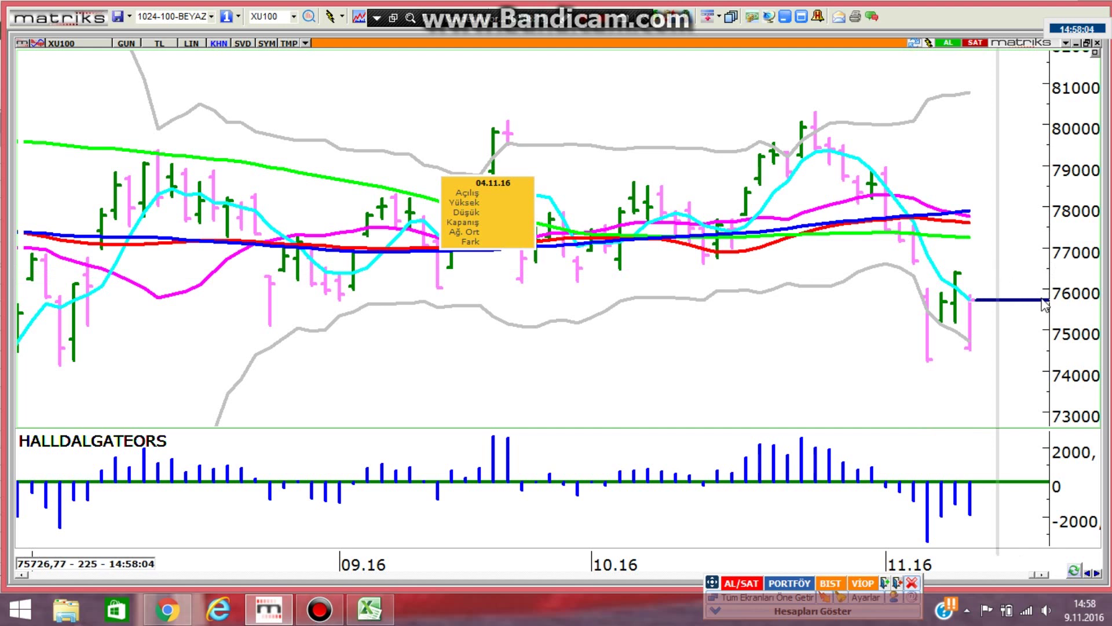
Inspect the 06.10.16 and 10.10.16 daily bars on the XU100 chart, then switch back to the Excel workbook.
{"action": "left_click", "coordinate": [639, 109]}
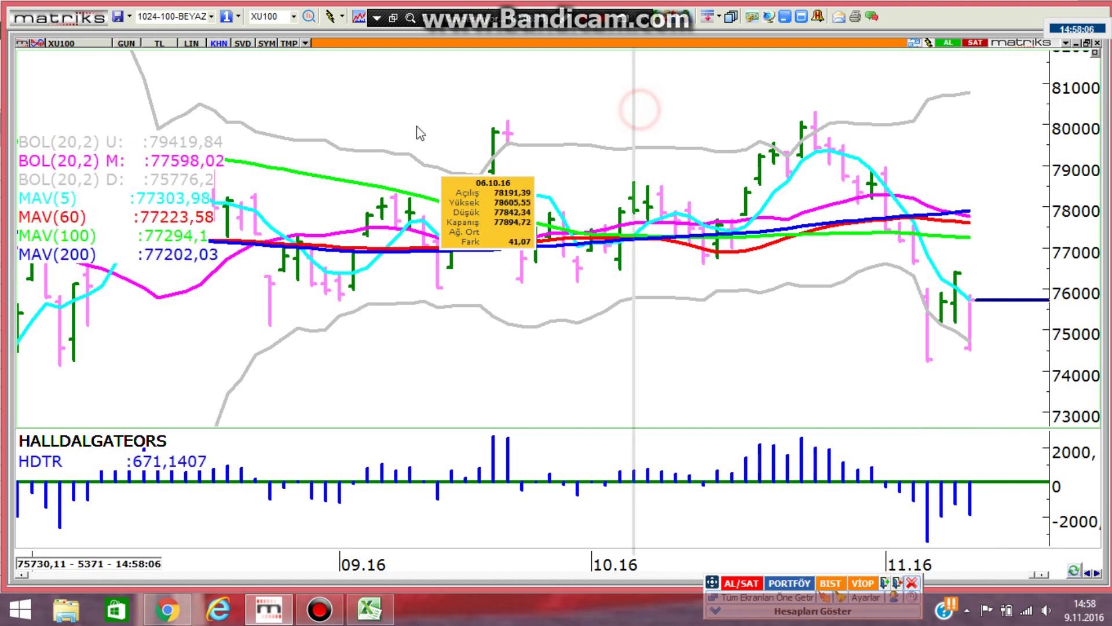
{"action": "left_click", "coordinate": [661, 116]}
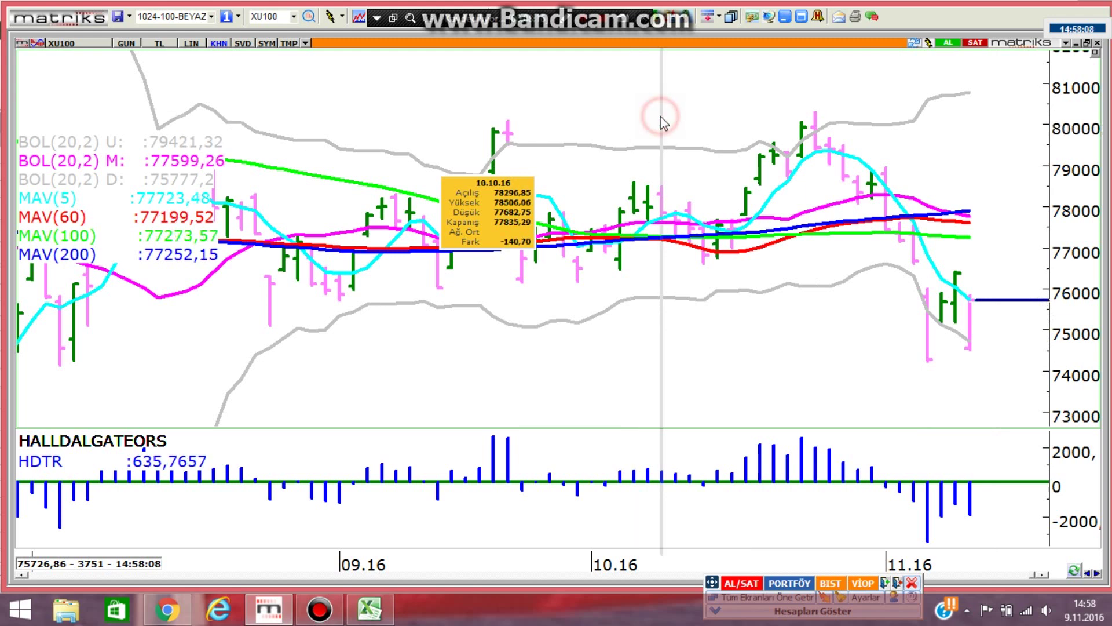
{"action": "scroll", "coordinate": [664, 123], "scroll_direction": "up", "scroll_amount": 2}
{"action": "scroll", "coordinate": [664, 123], "scroll_direction": "down", "scroll_amount": 2}
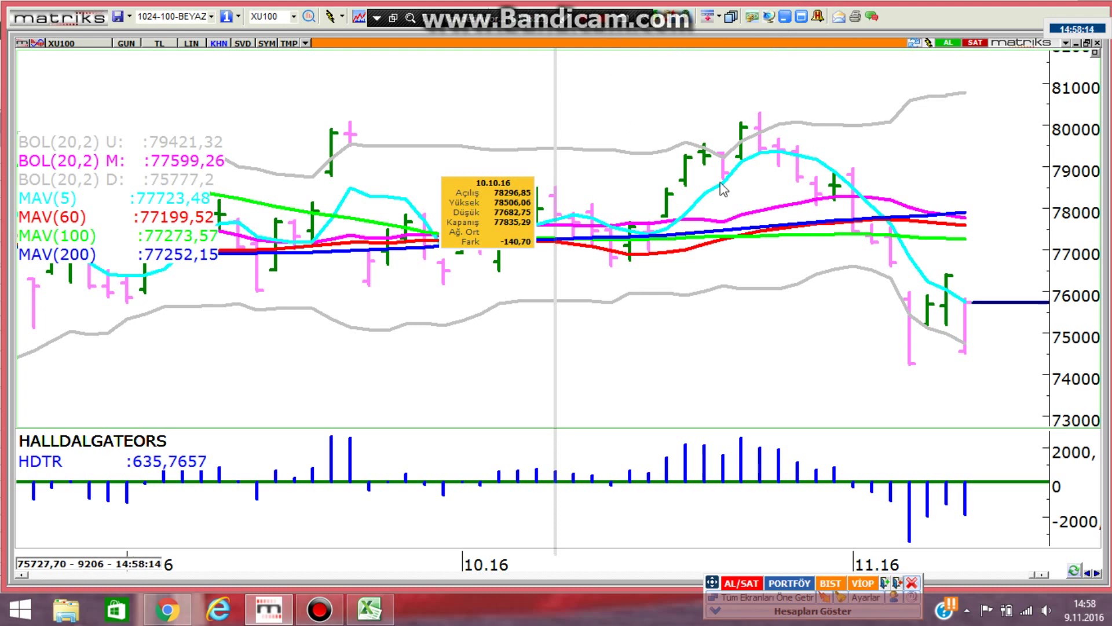
{"action": "key", "text": "alt+Tab"}
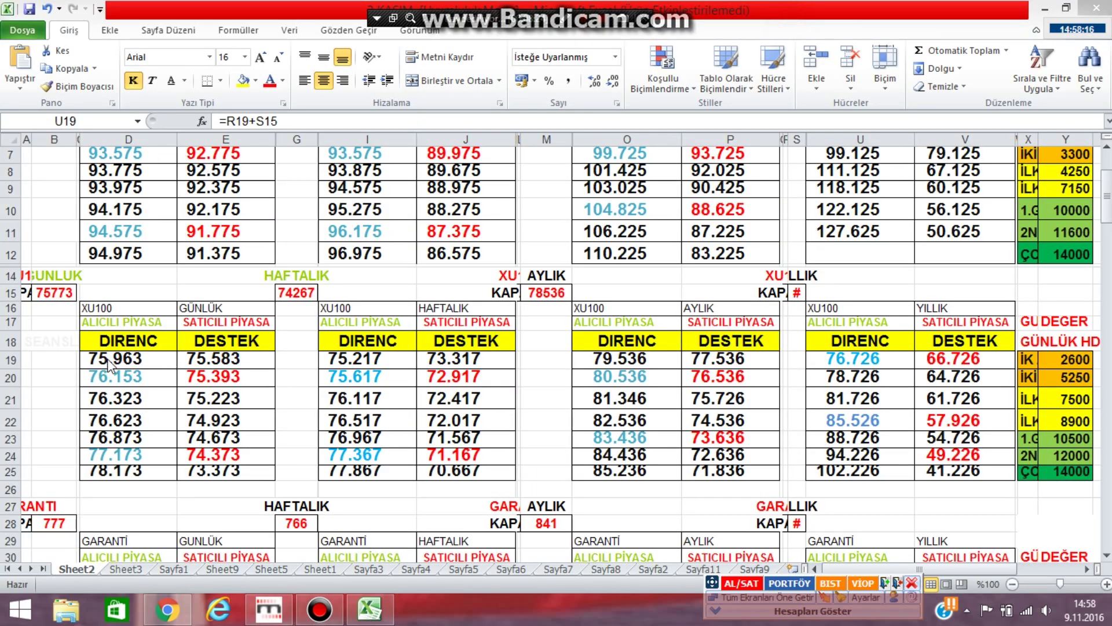